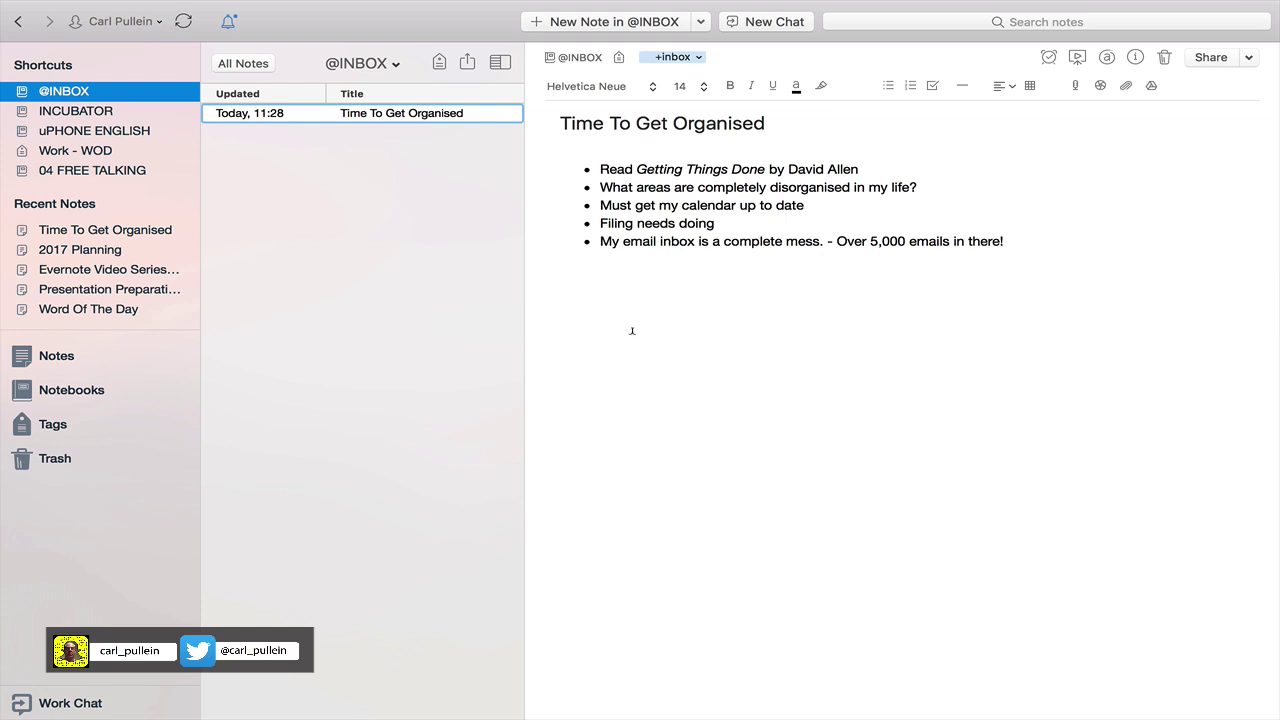
- Switch to the Keynote presentation, close its Colors window and return to the Evernote note
key("ctrl+Right")
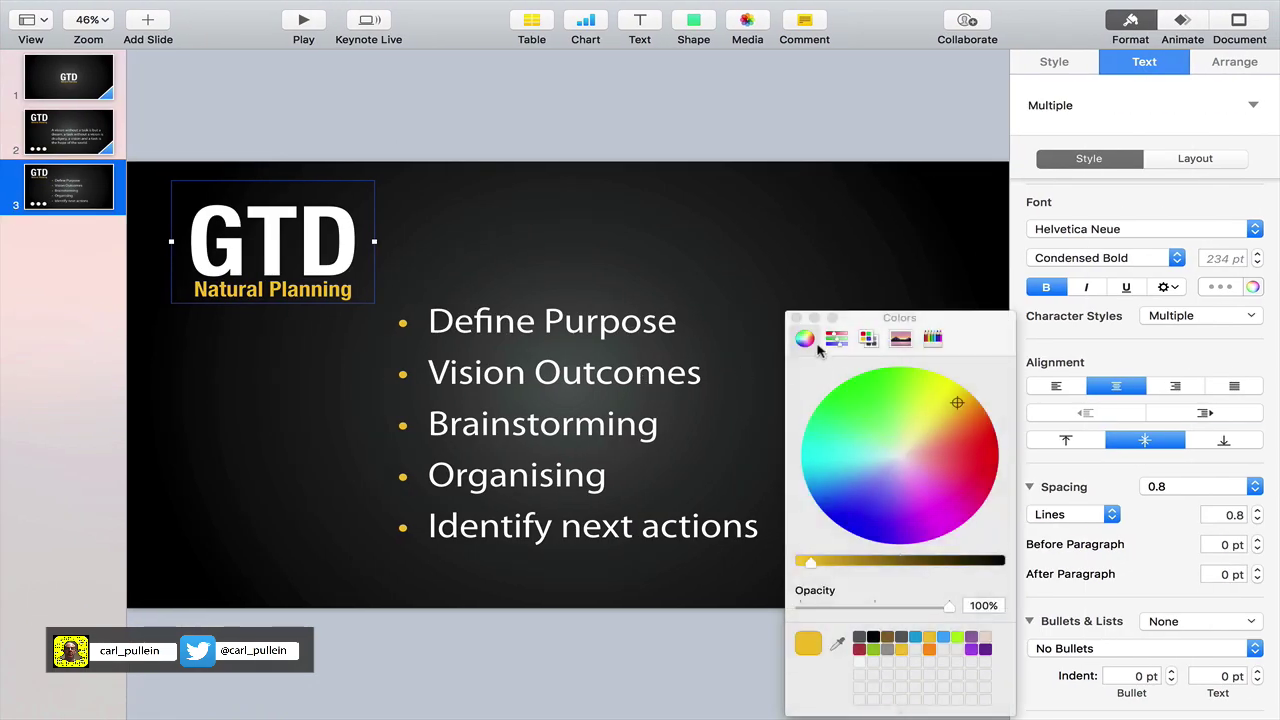
left_click(796, 317)
key("ctrl+Left")
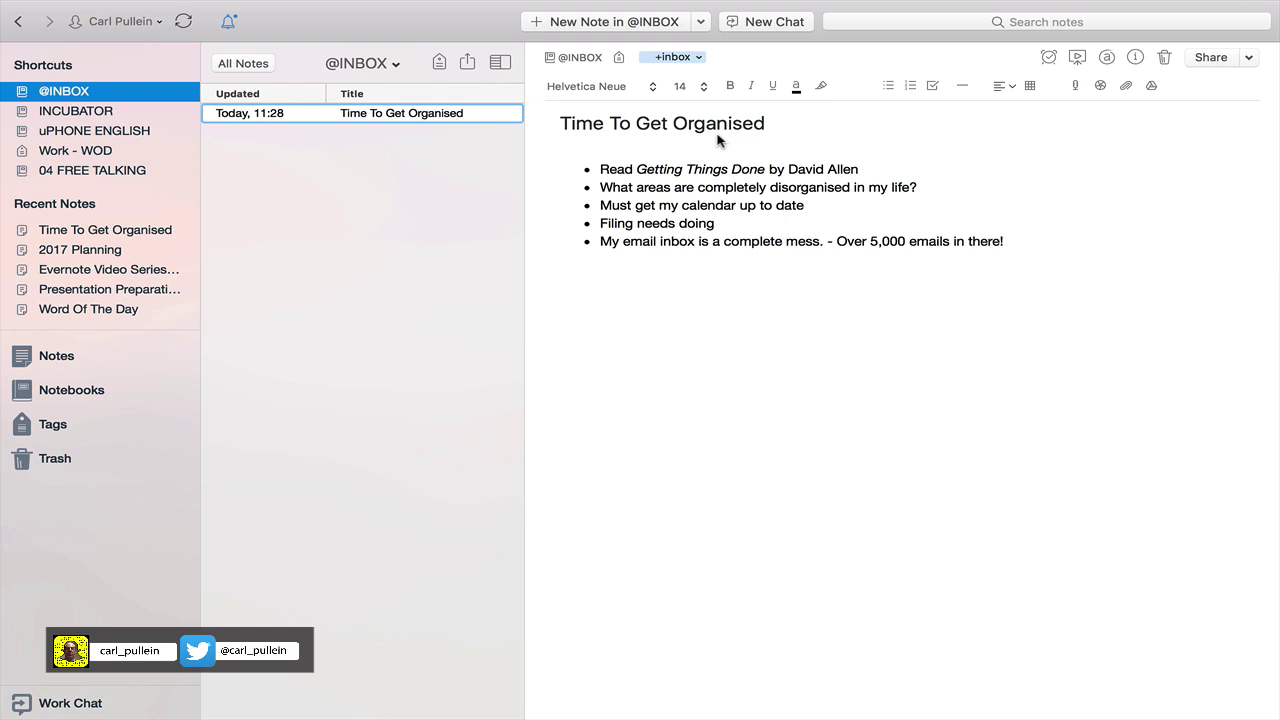
- Add a bold, unbulleted "PURPOSE:" heading above the bullet list in the "Time To Get Organised" note
left_click(599, 169)
key("Return")
key("Return")
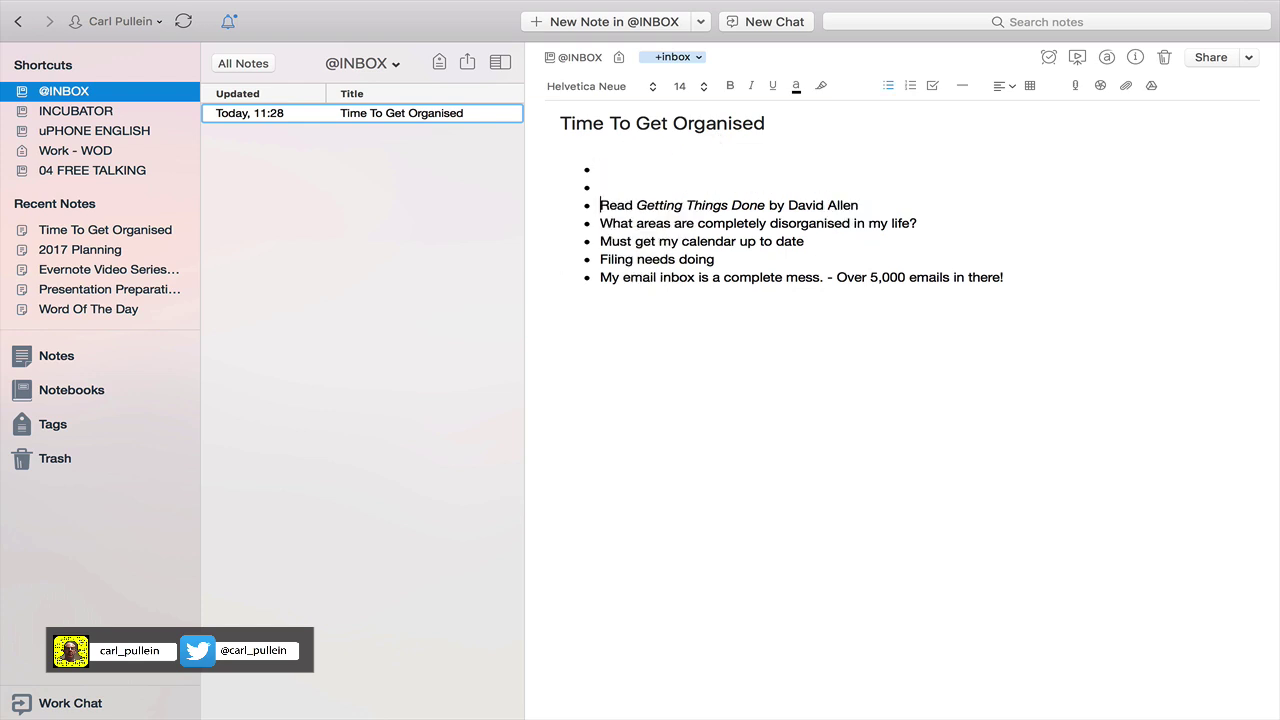
key("BackSpace")
type("PURPOSE:")
left_click_drag(559, 161, 630, 165)
key("super+b")
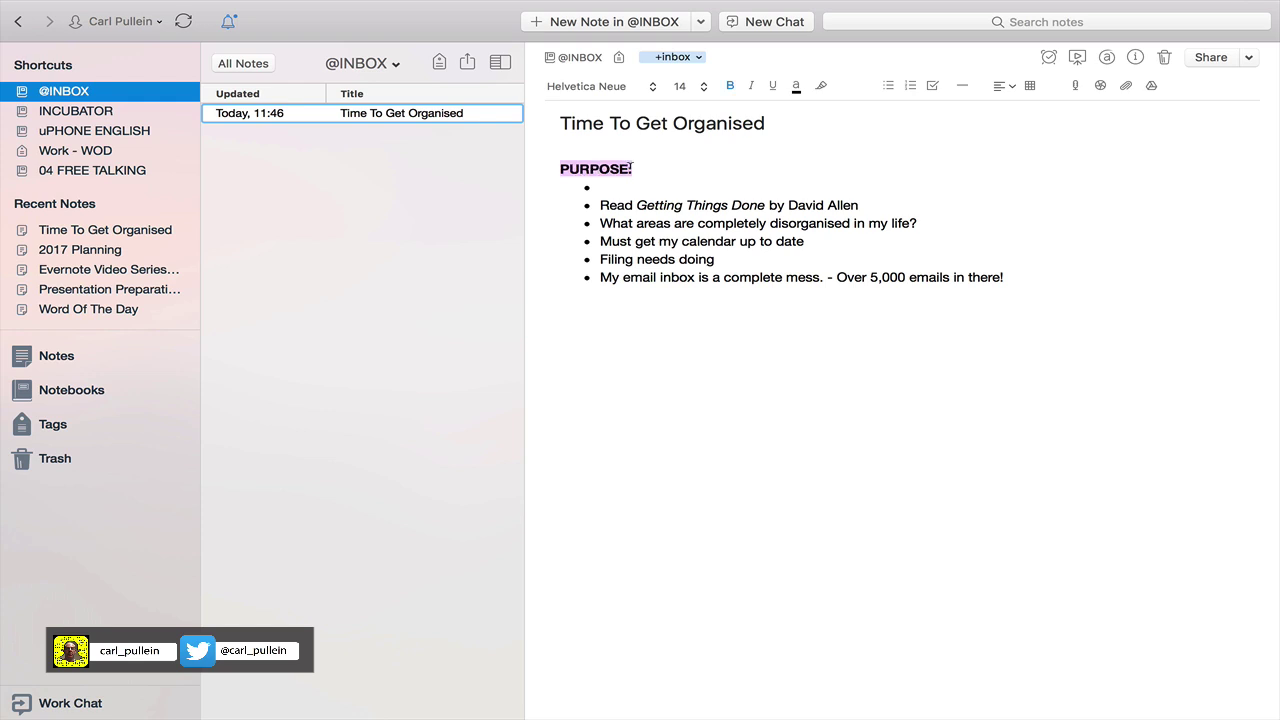
- Write "To have a fully organised and structured lifestyle." under the PURPOSE heading, followed by a blank line
left_click(640, 166)
key("Return")
type("To ")
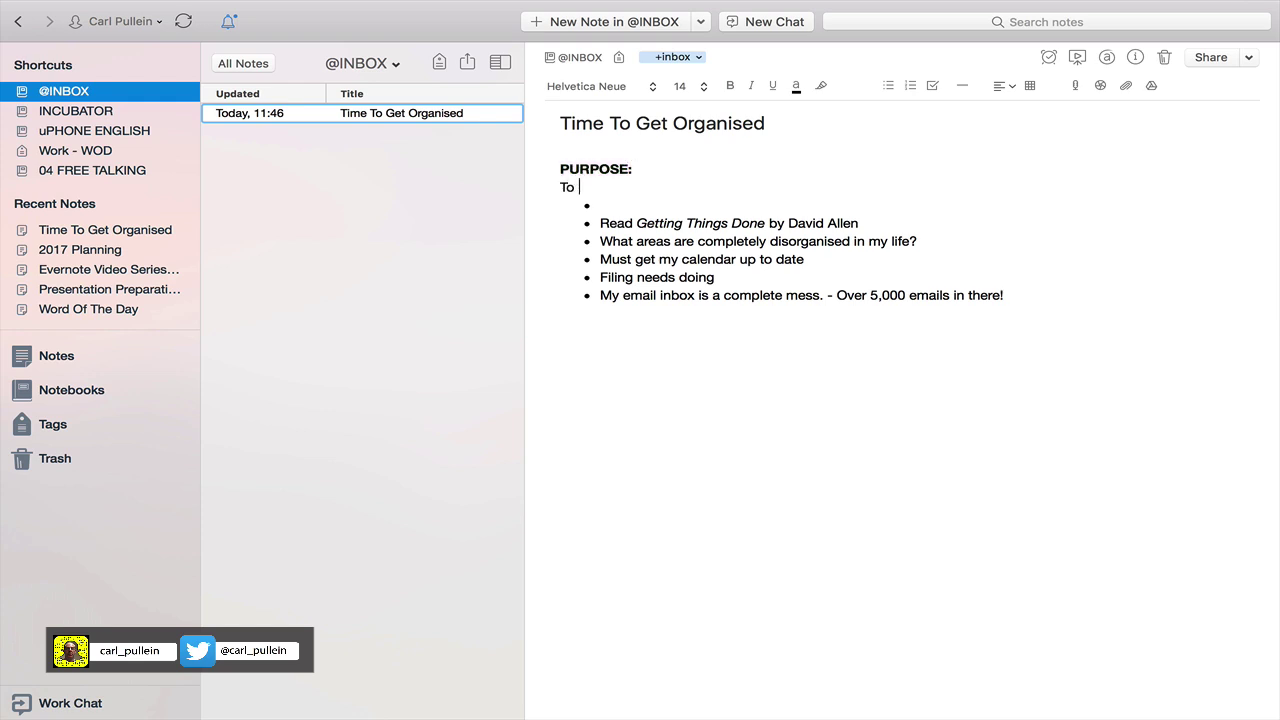
type("have a fully organised and s")
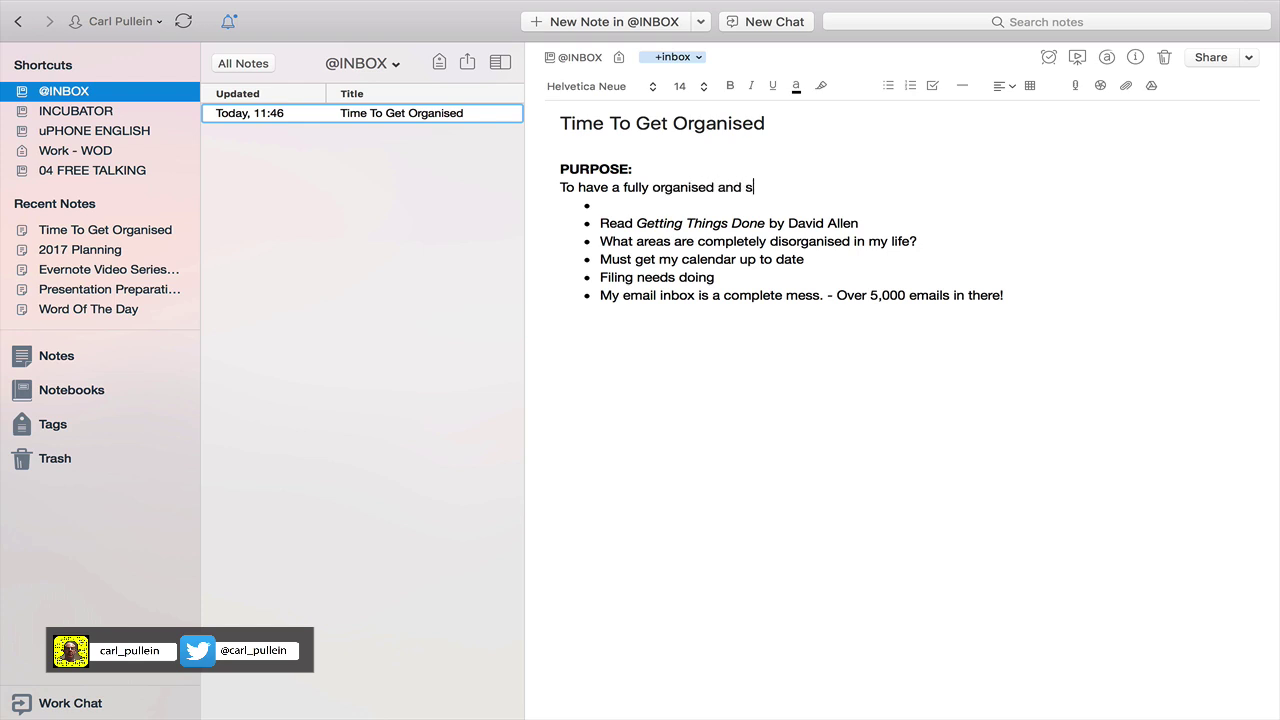
type("tructured lifestyle")
key("Return")
key("Return")
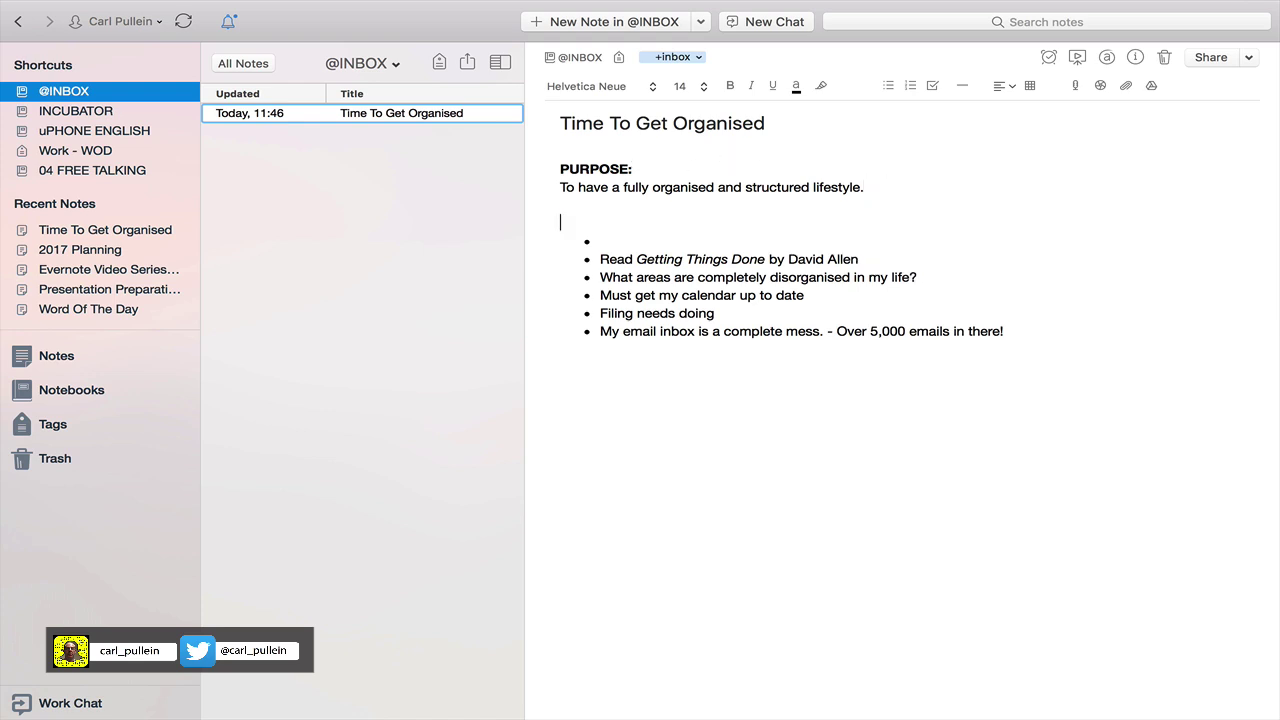
- Add a bold "VISION" heading below the purpose statement
type("VISION")
left_click_drag(607, 223, 562, 222)
key("super+b")
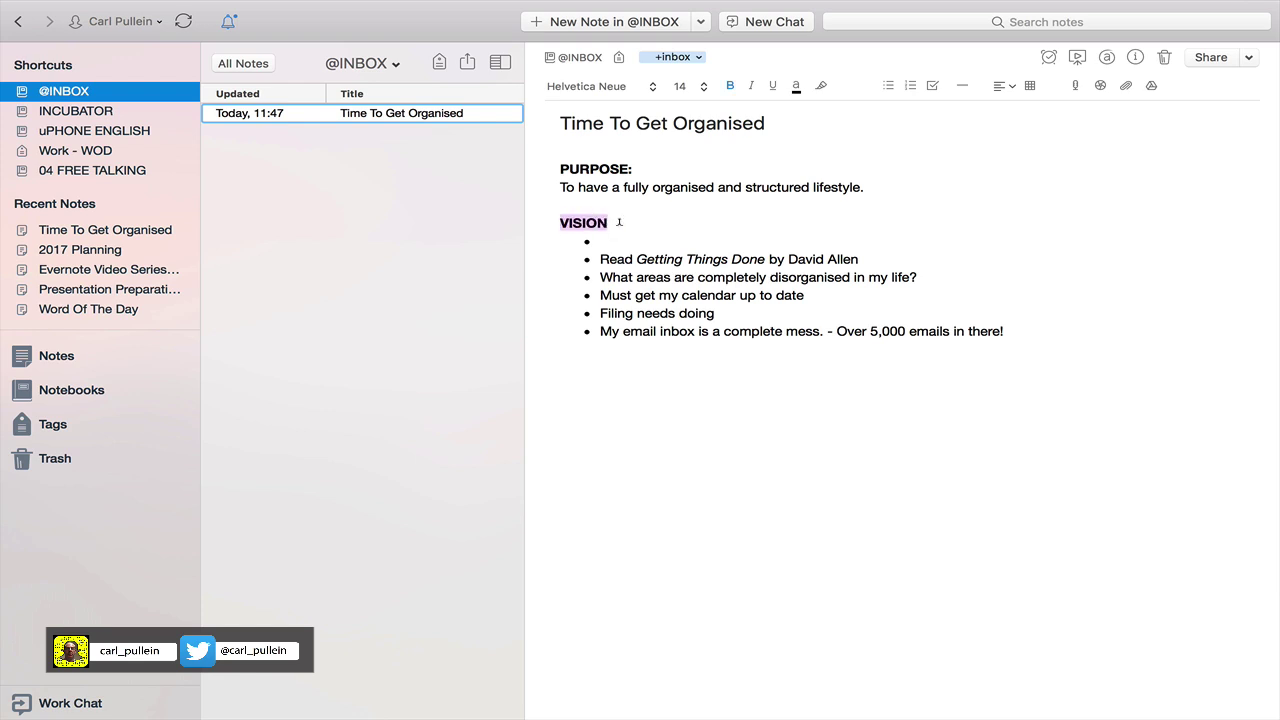
- Under VISION, write "Being able to work and live in very relaxed state knowing all my commitments are in control." and leave blank lines before the bullets
left_click(616, 222)
key("Return")
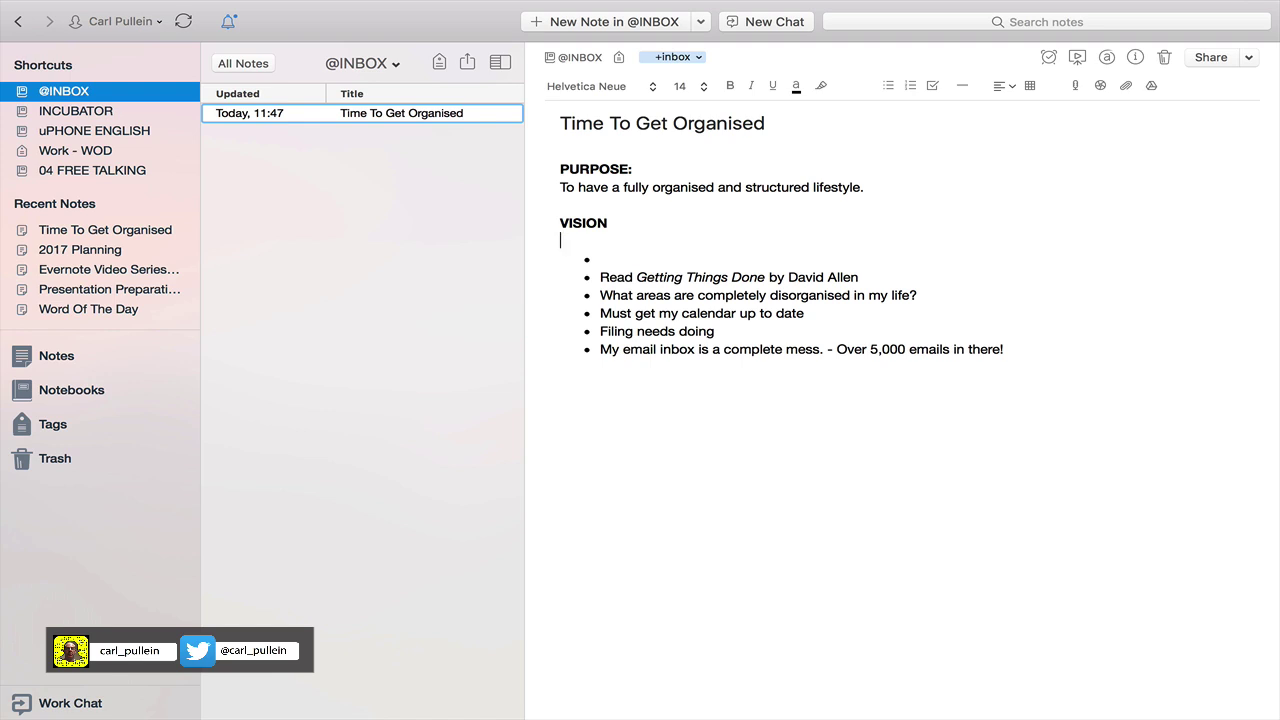
type("Being able to work and")
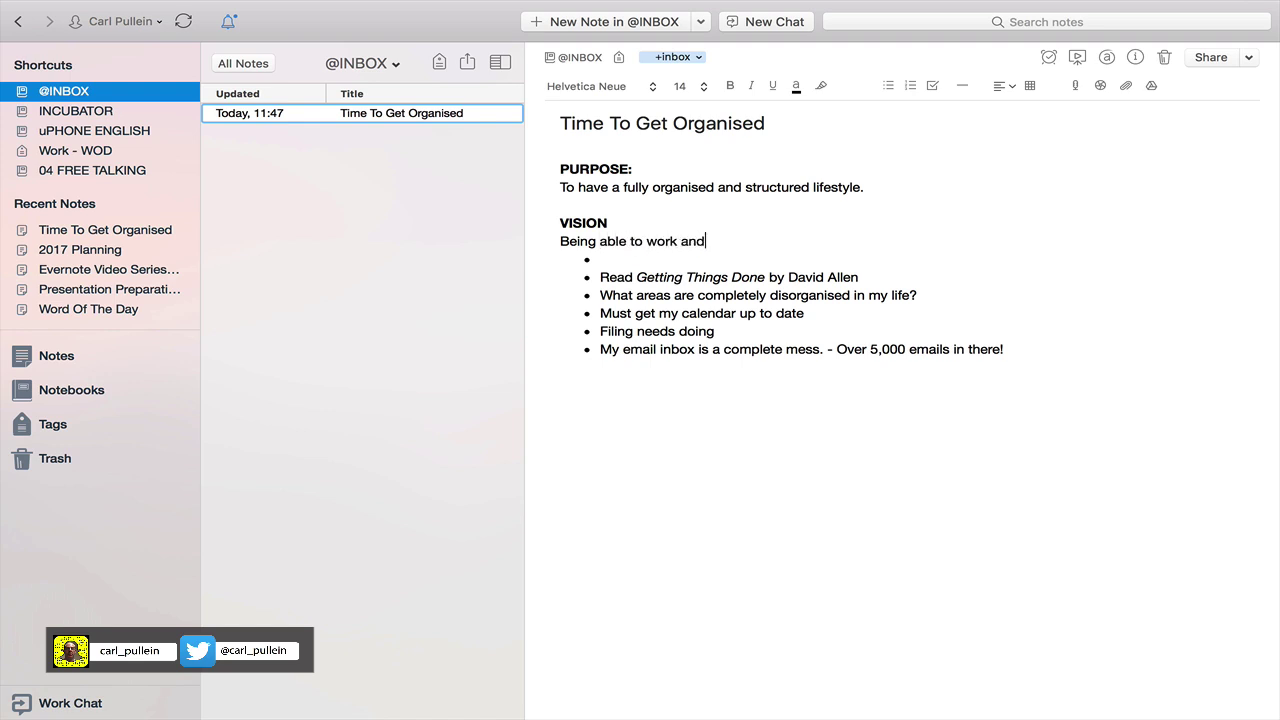
type(" live in")
key("Up")
type("a")
key("BackSpace")
left_click(747, 242)
type("very relaxed state ")
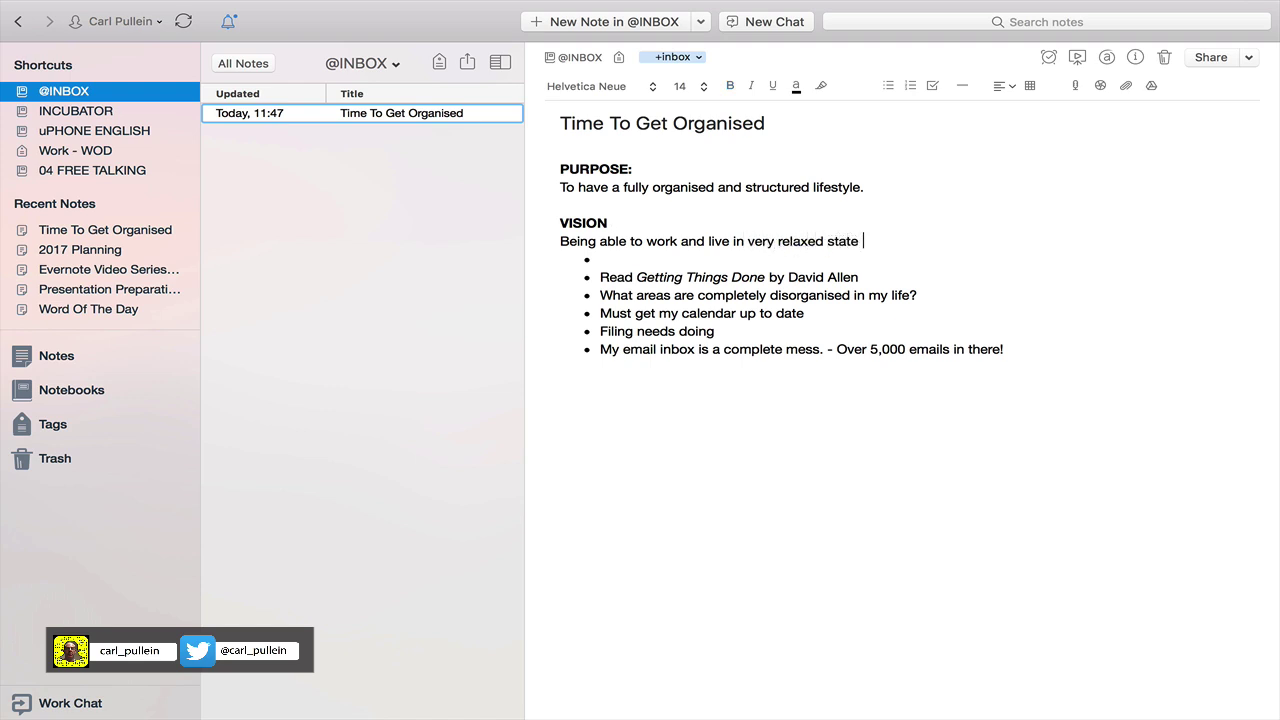
type("knowing all my commitments are ")
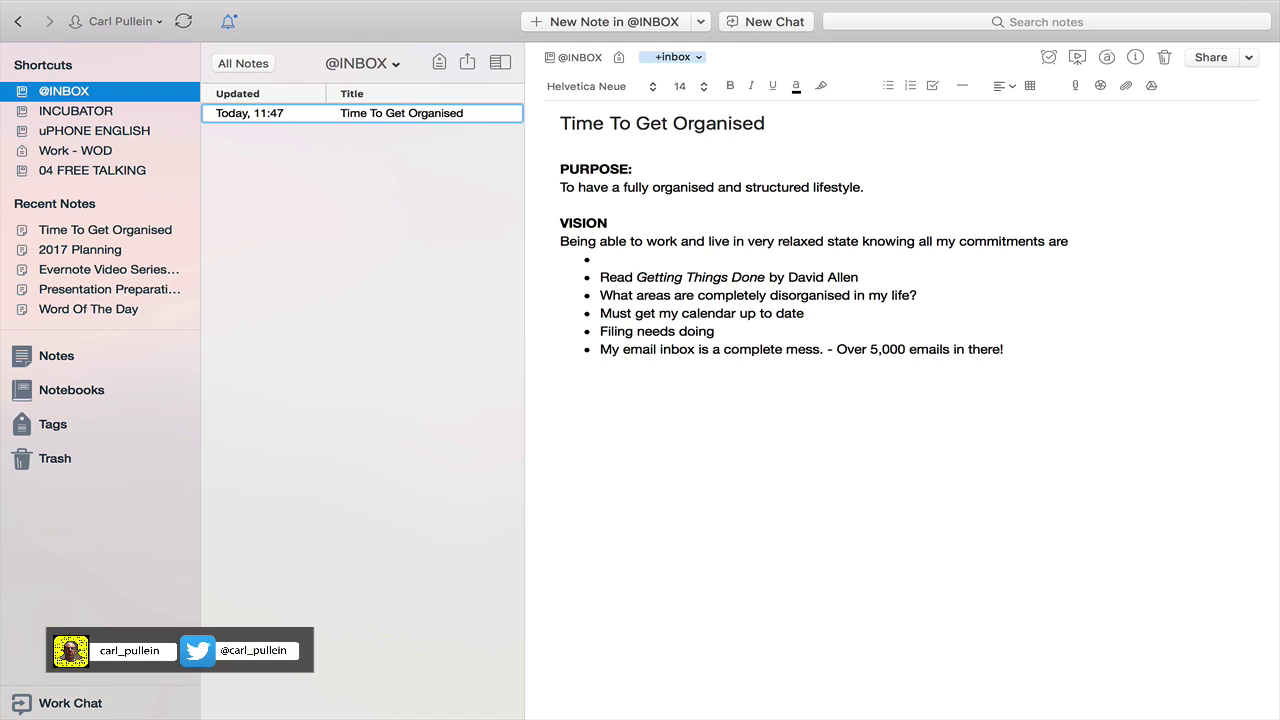
type("in control.")
left_click(615, 257)
key("Return")
key("Return")
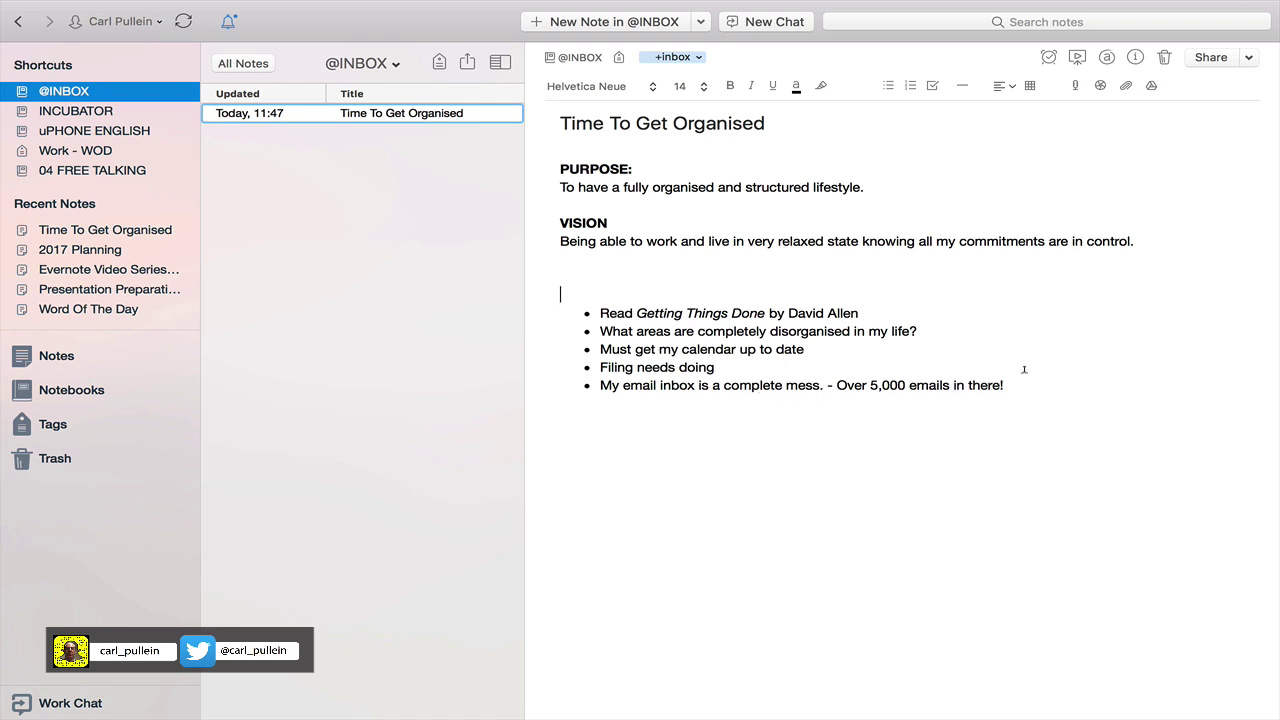
- Add the sub-bullet "When can I get the book?" under the Read Getting Things Done bullet
left_click(869, 313)
key("Return")
key("Tab")
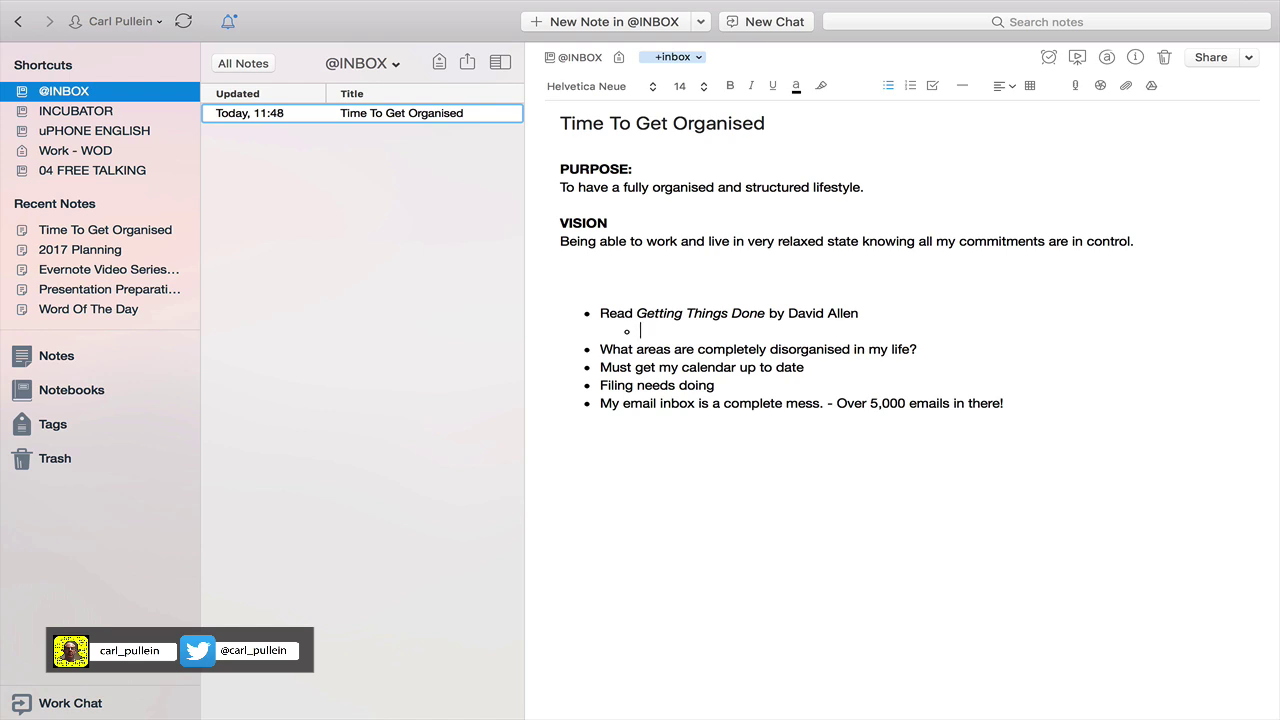
type("When can I get the book?")
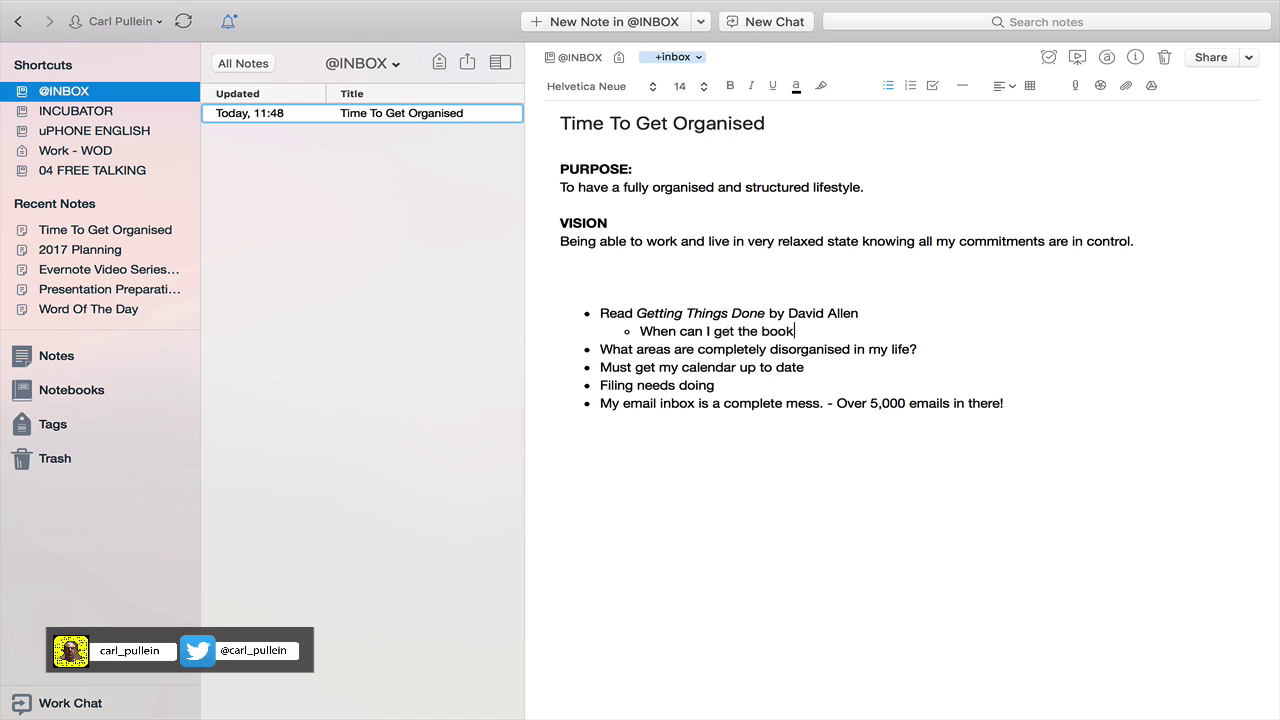
- Add a second sub-bullet, "Is there a Kindle version?", under the Getting Things Done bullet
key("Return")
type("Is there in")
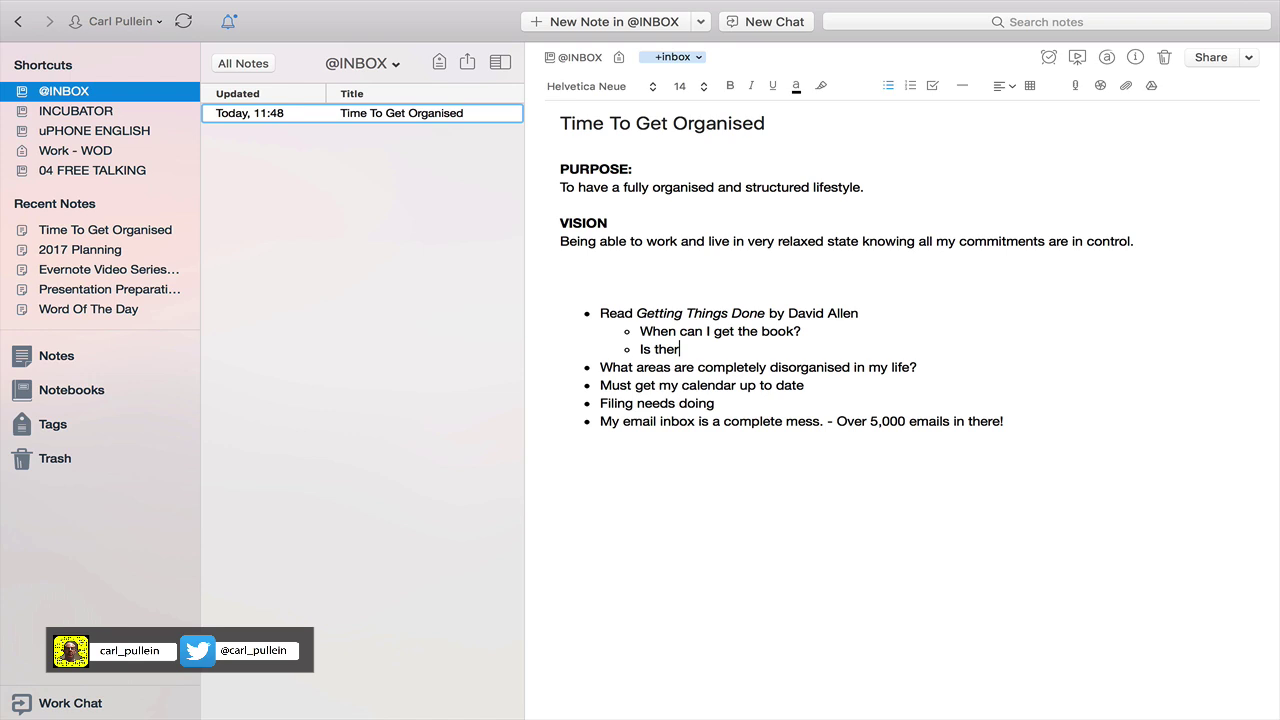
left_click(860, 313)
type("a Kindle")
key("BackSpace")
key("BackSpace")
key("BackSpace")
key("BackSpace")
key("BackSpace")
key("BackSpace")
key("BackSpace")
key("BackSpace")
key("BackSpace")
key("BackSpace")
left_click(704, 349)
key("BackSpace")
key("BackSpace")
type("a Kindle boo")
key("BackSpace")
key("BackSpace")
key("BackSpace")
type("version?")
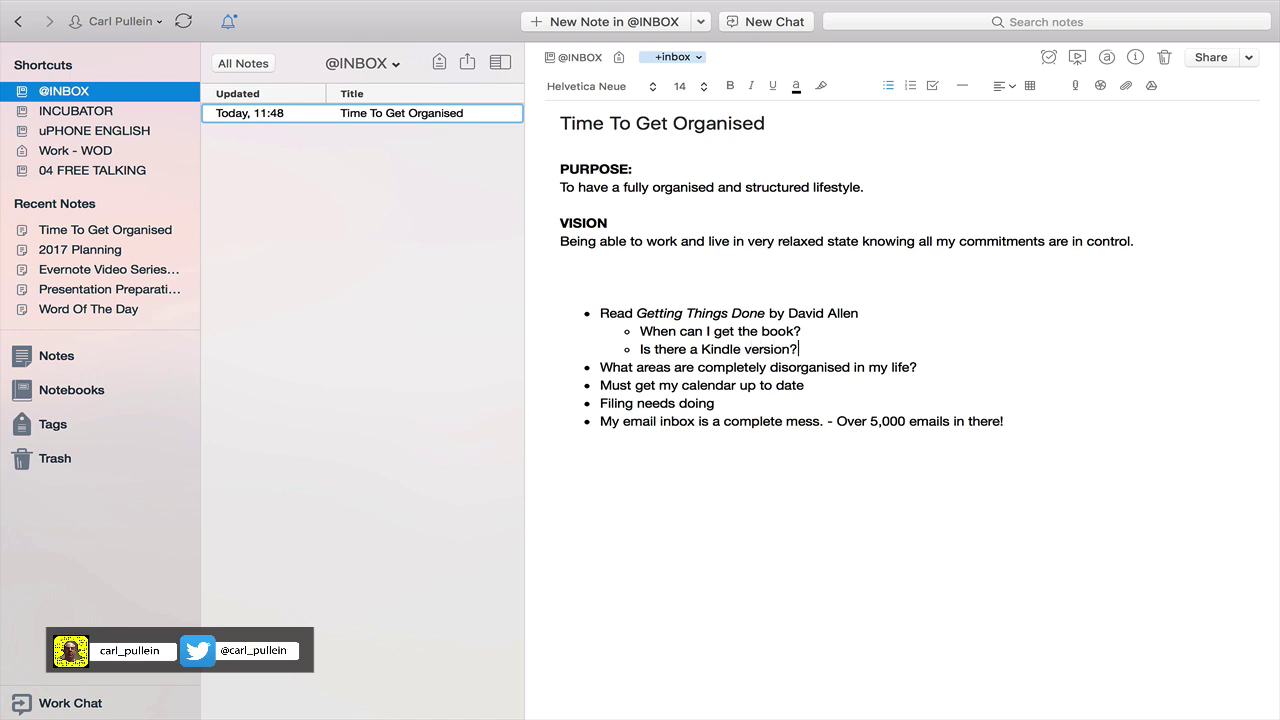
key("Return")
type("Have a")
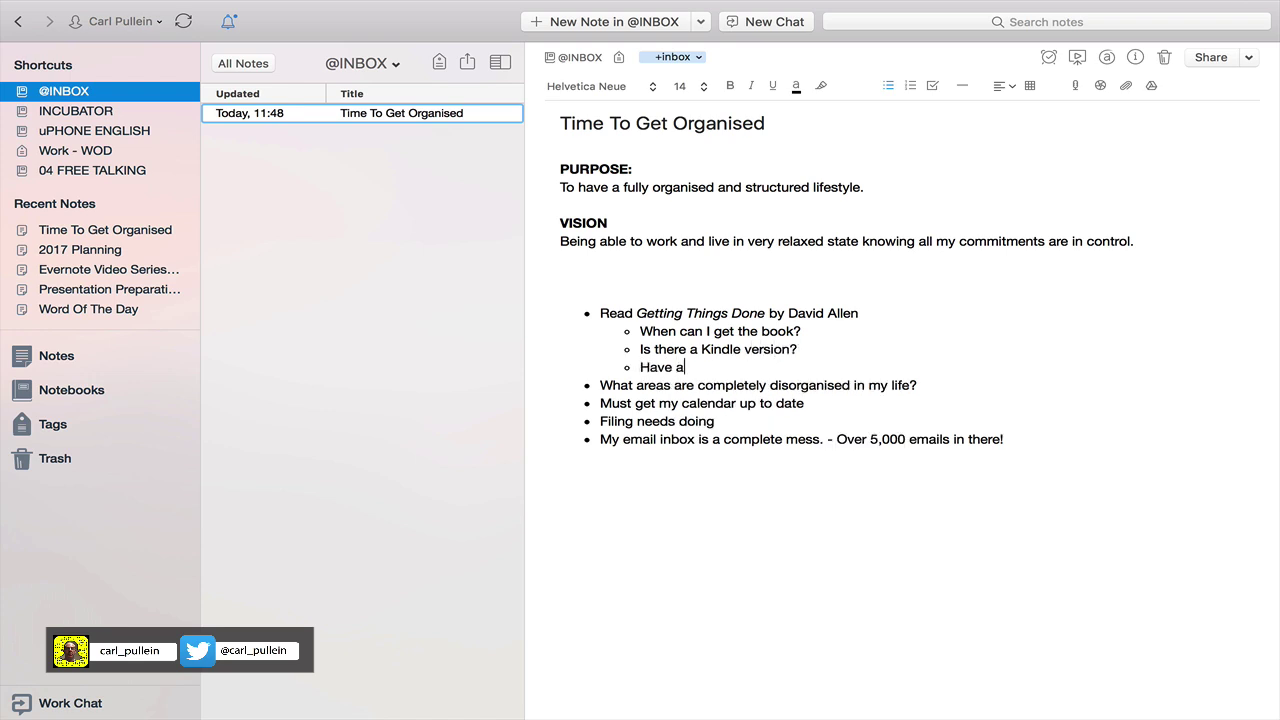
type(" look")
key("BackSpace")
type("ok on Amazon")
type("(www.am")
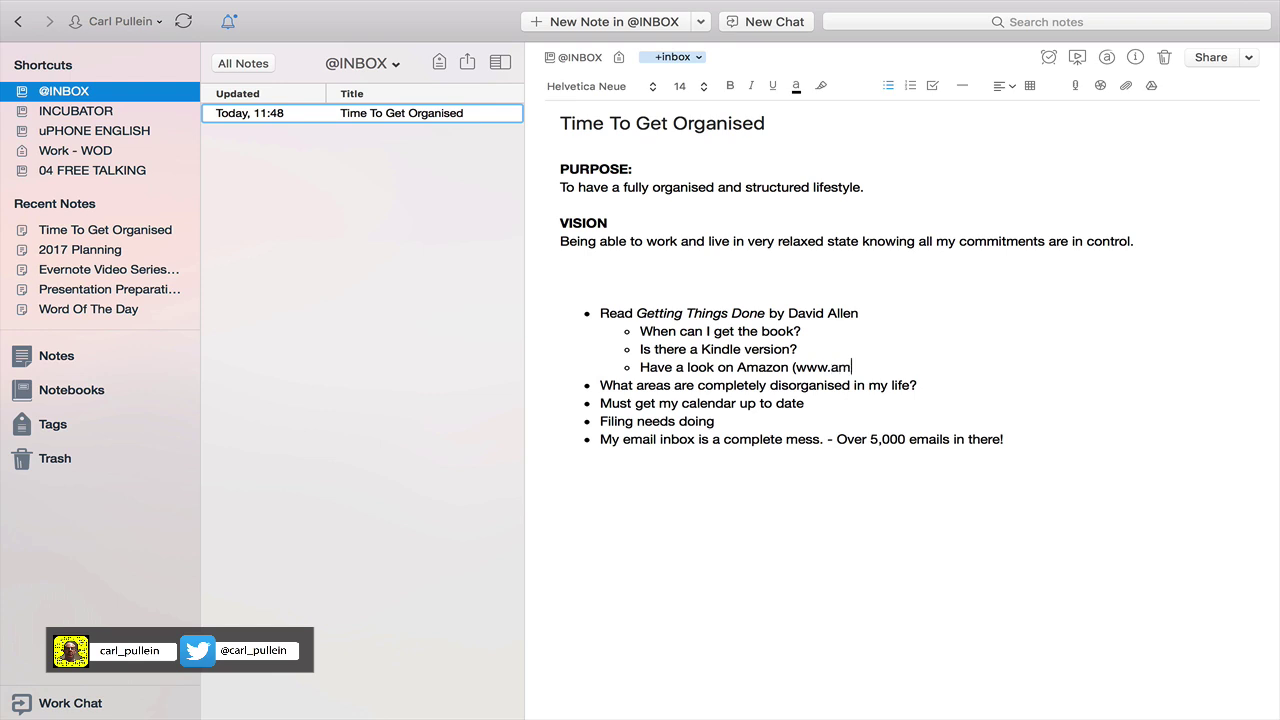
type("azon.com)")
- Under the disorganised areas bullet, add the sub-bullets "Home- it's mess!" and "Desk at work is completely out of control!"
left_click(921, 384)
key("Return")
key("Tab")
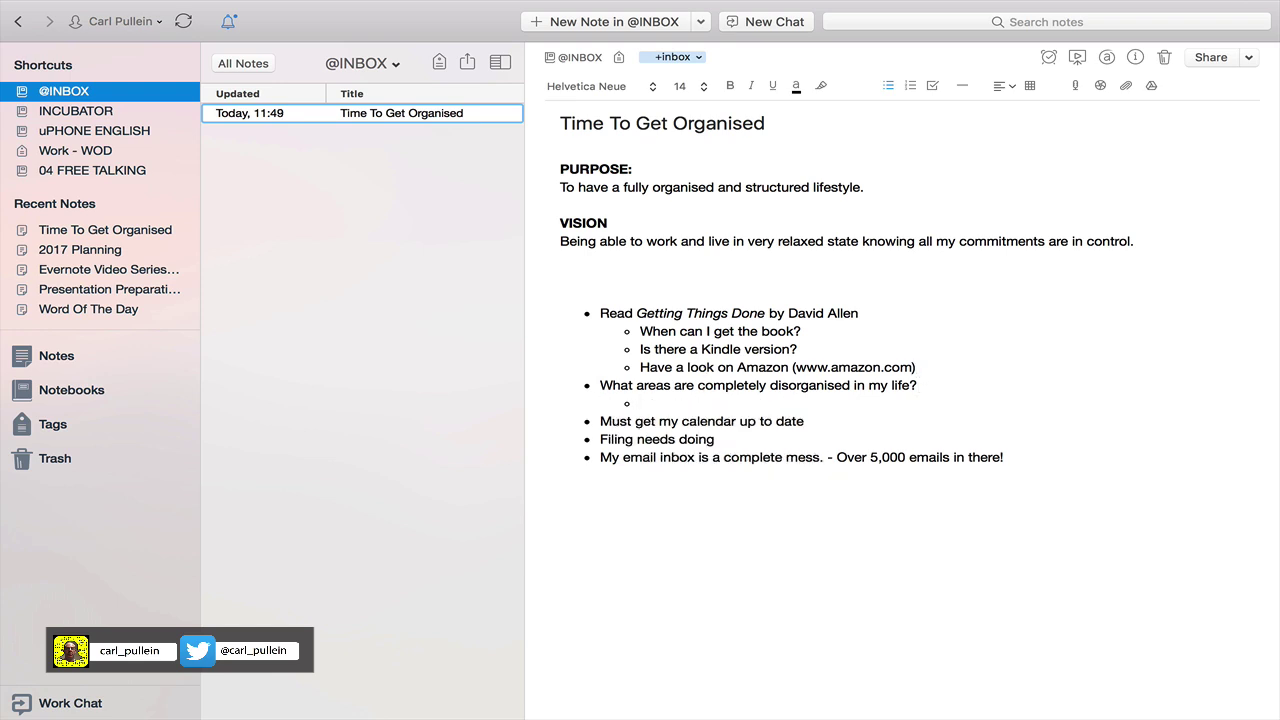
type("Home- it's mess!")
key("Return")
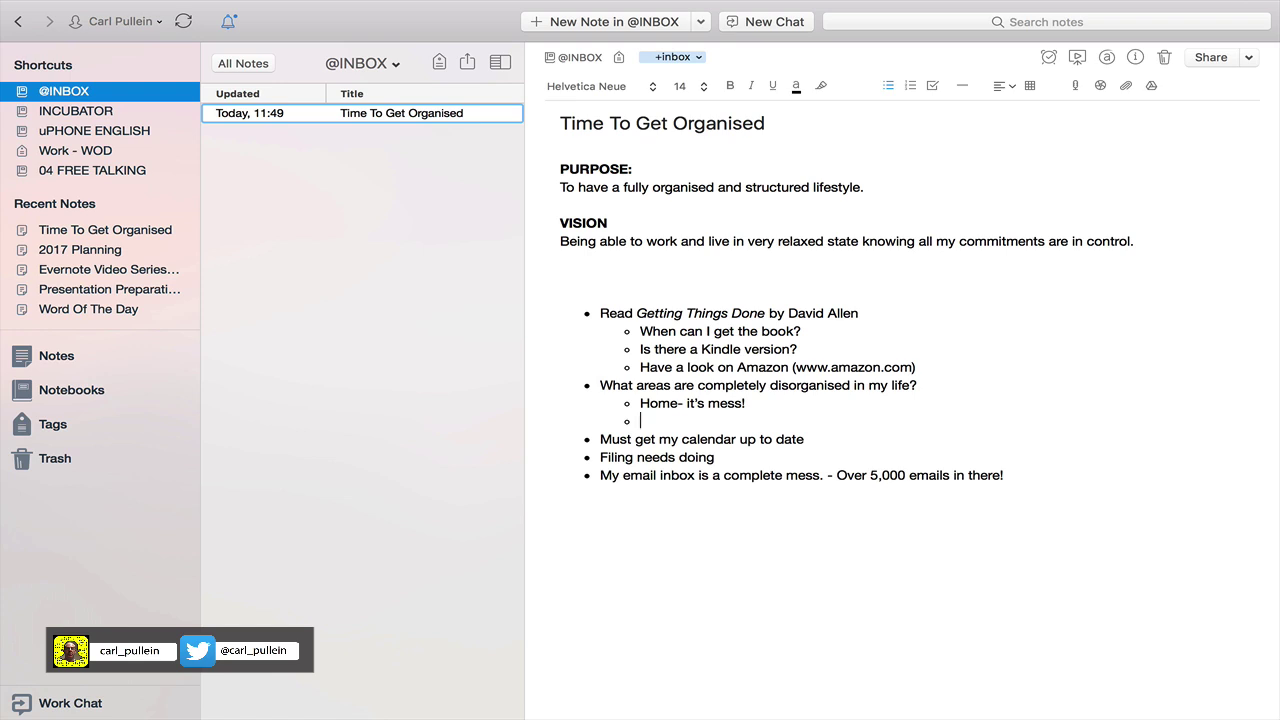
type("Desk at work is co")
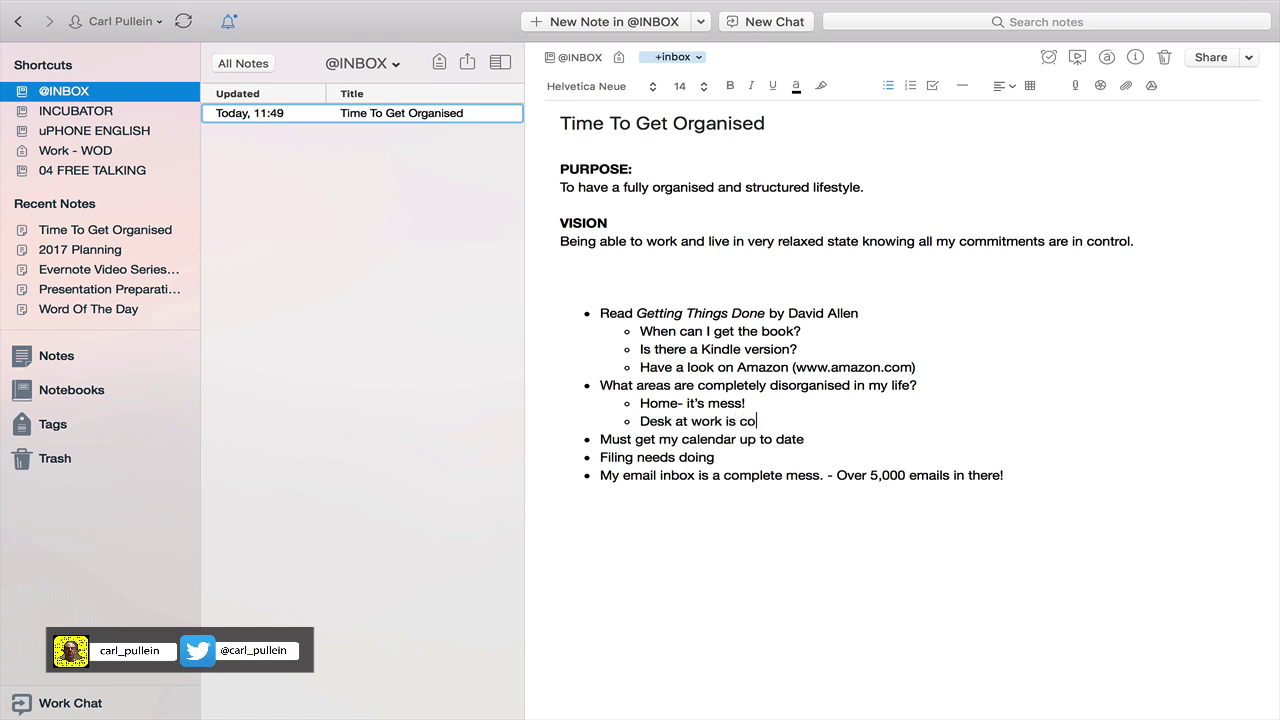
type("mpletely out of control")
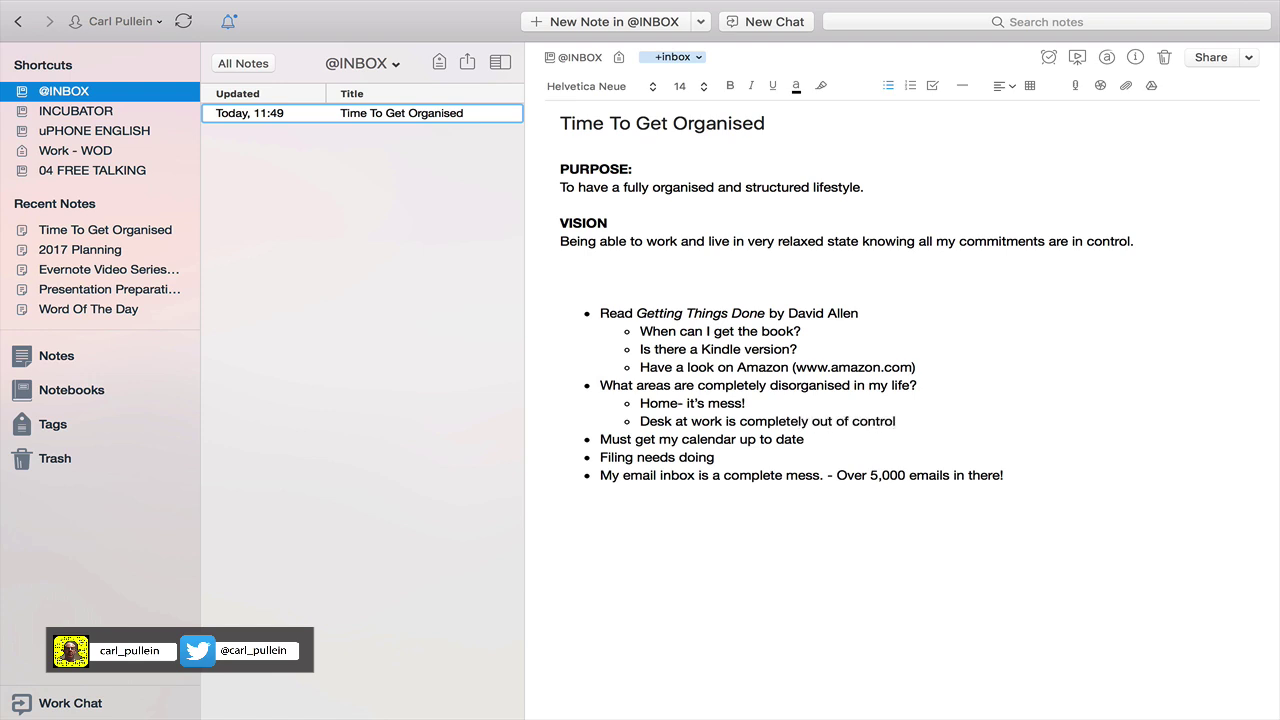
type("!")
- Add the sub-bullet "Check home" under "Filing needs doing"
left_click(737, 458)
key("Return")
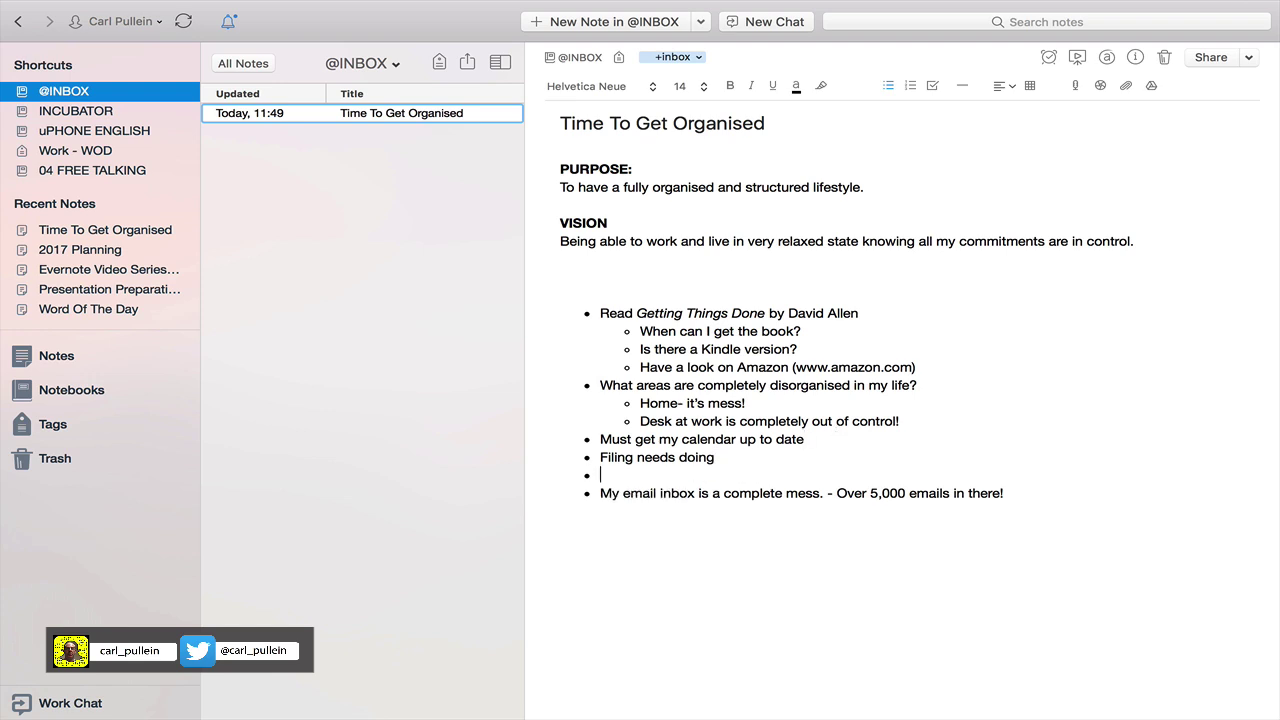
type("C")
key("BackSpace")
type("Check home")
- Add the sub-bullet "Should declare email bankruptcy?" under the email inbox bullet
key("Return")
key("Tab")
type("Should decla")
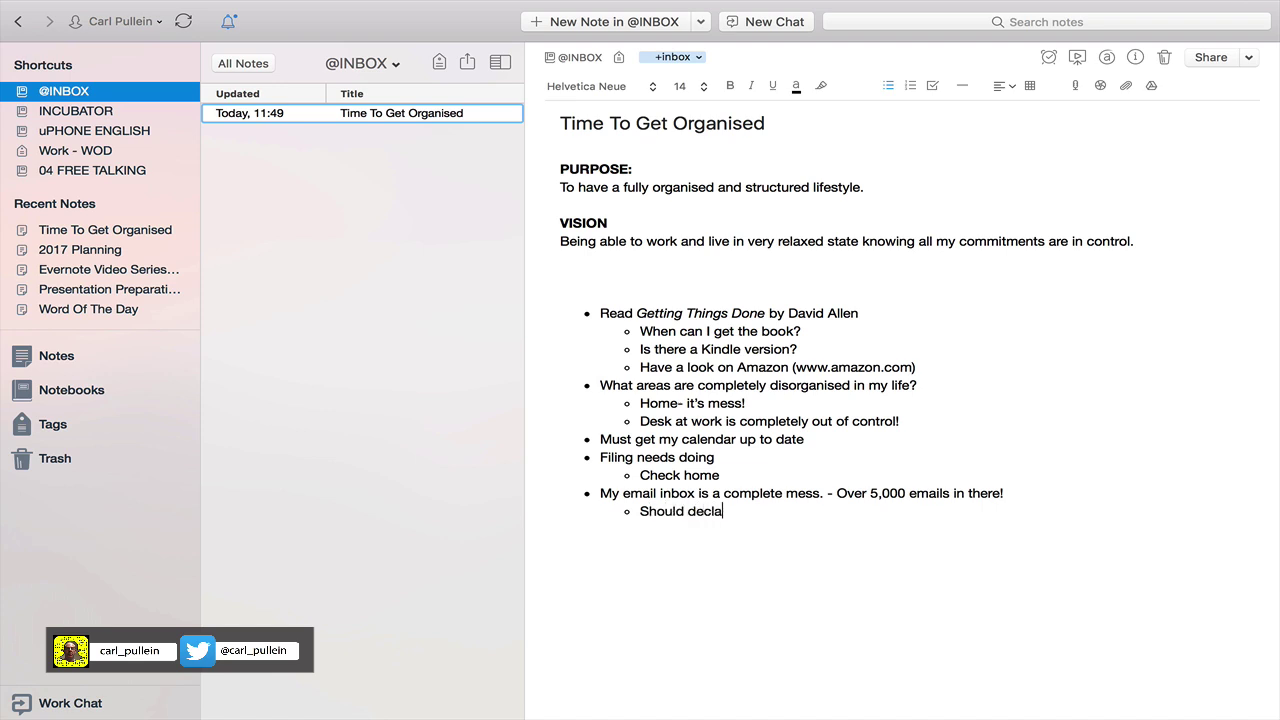
type("re email bankr")
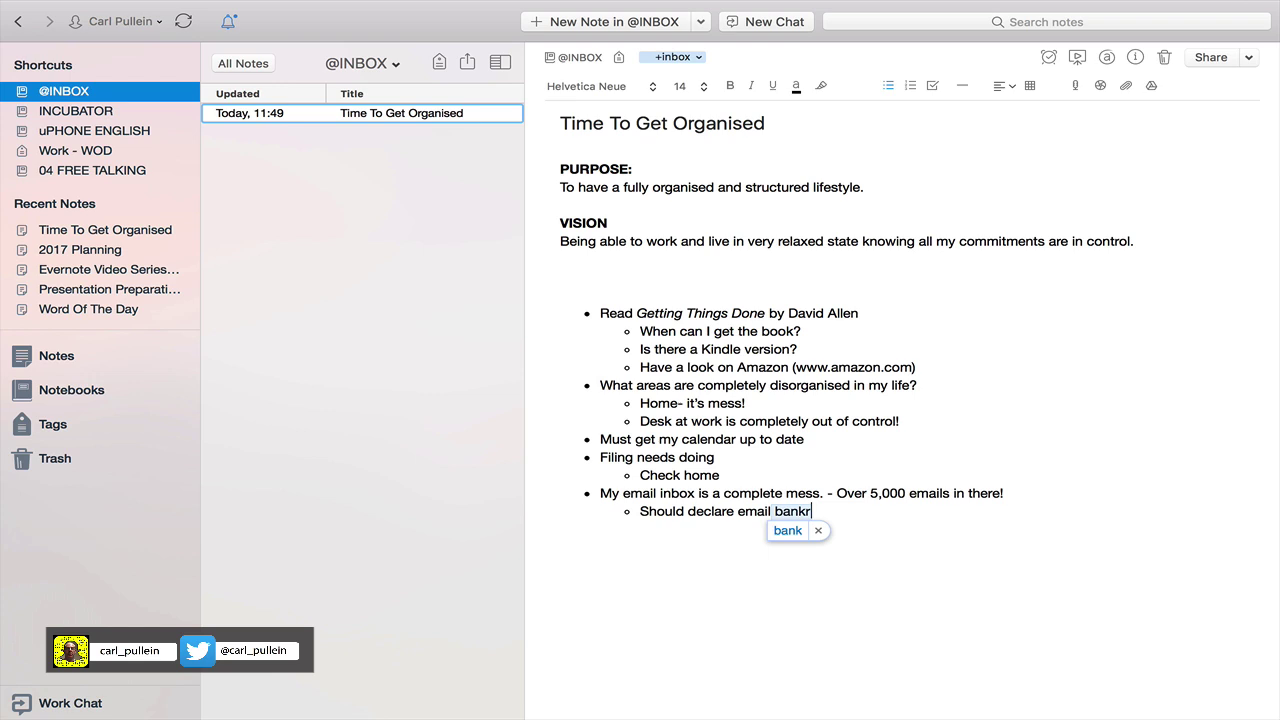
type("uptcy")
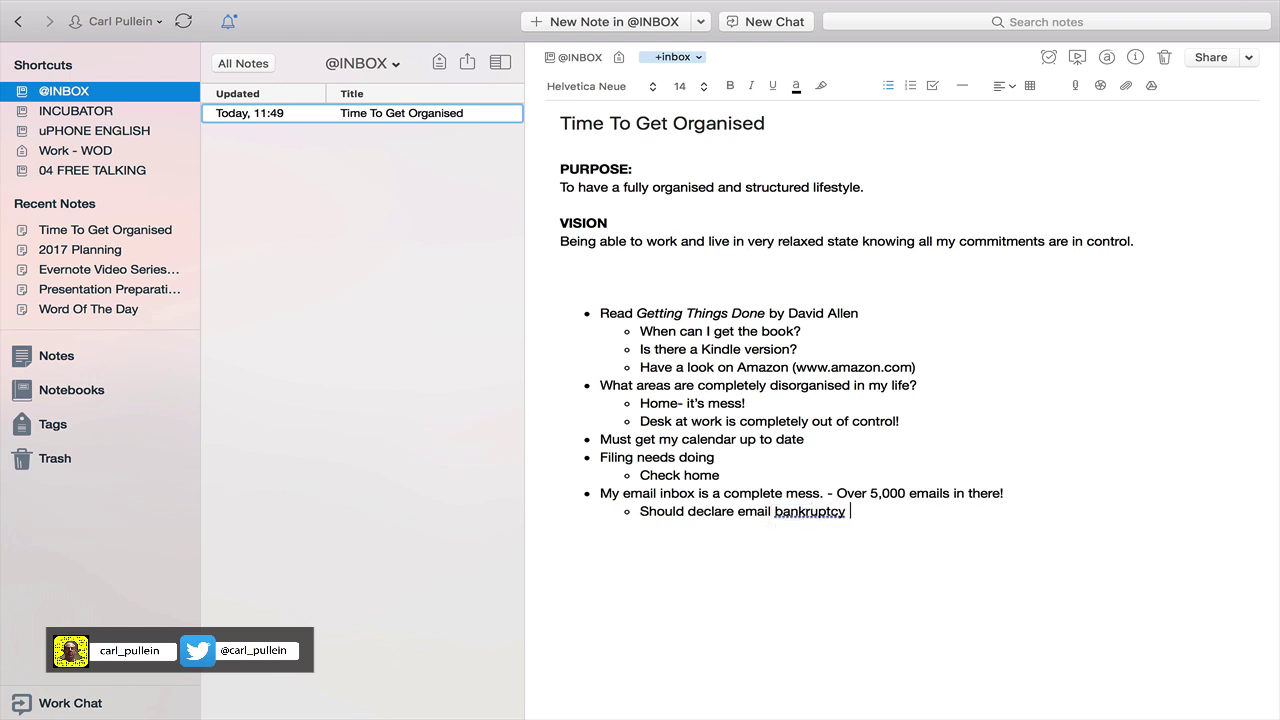
key("BackSpace")
type("?")
- End the bullet list and add a bold "NEXT ACTIONS" heading below it, followed by blank lines
key("Return")
key("Return")
key("Return")
key("Return")
key("Return")
type("NEXT ACTIONS")
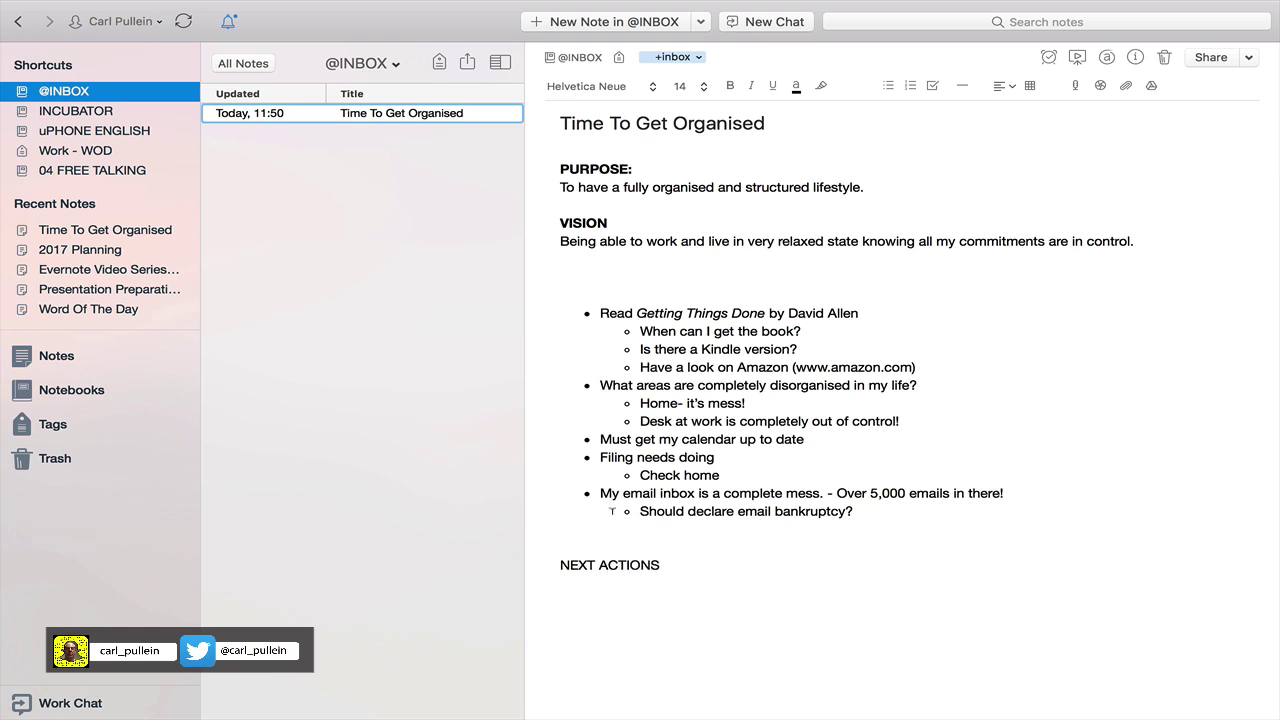
left_click_drag(560, 566, 658, 564)
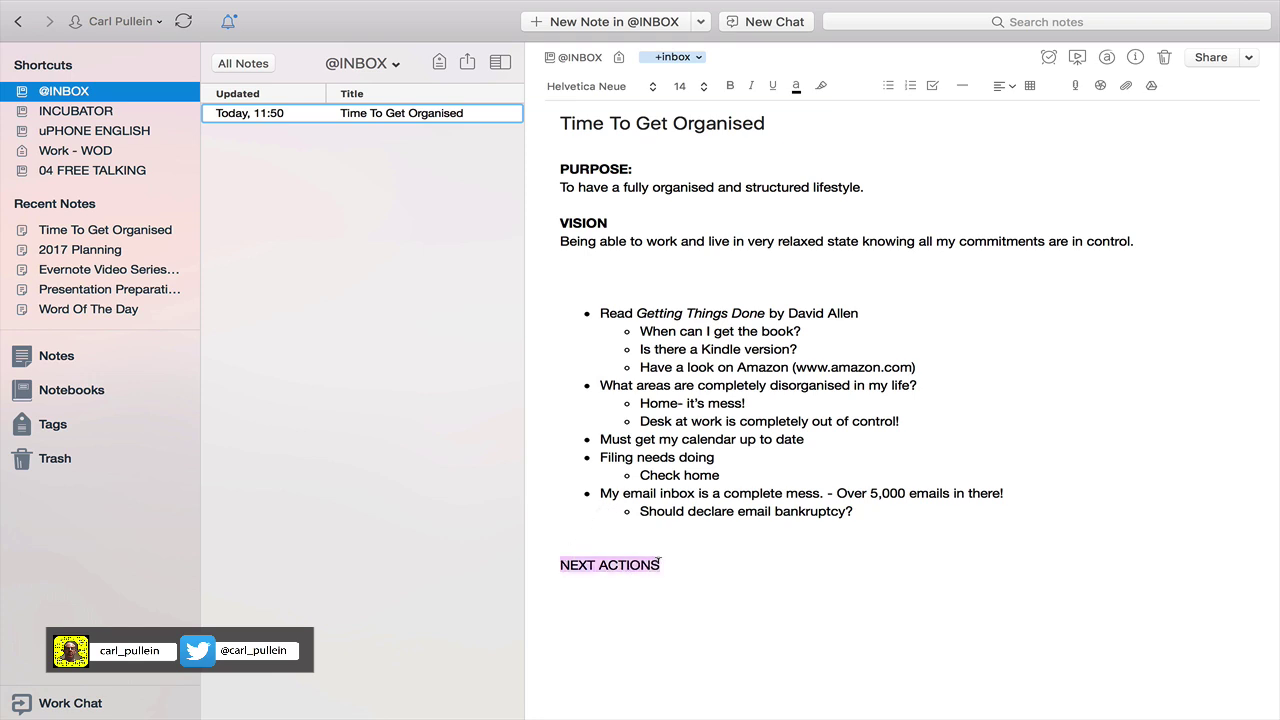
key("super+b")
left_click(666, 563)
key("Return")
key("Return")
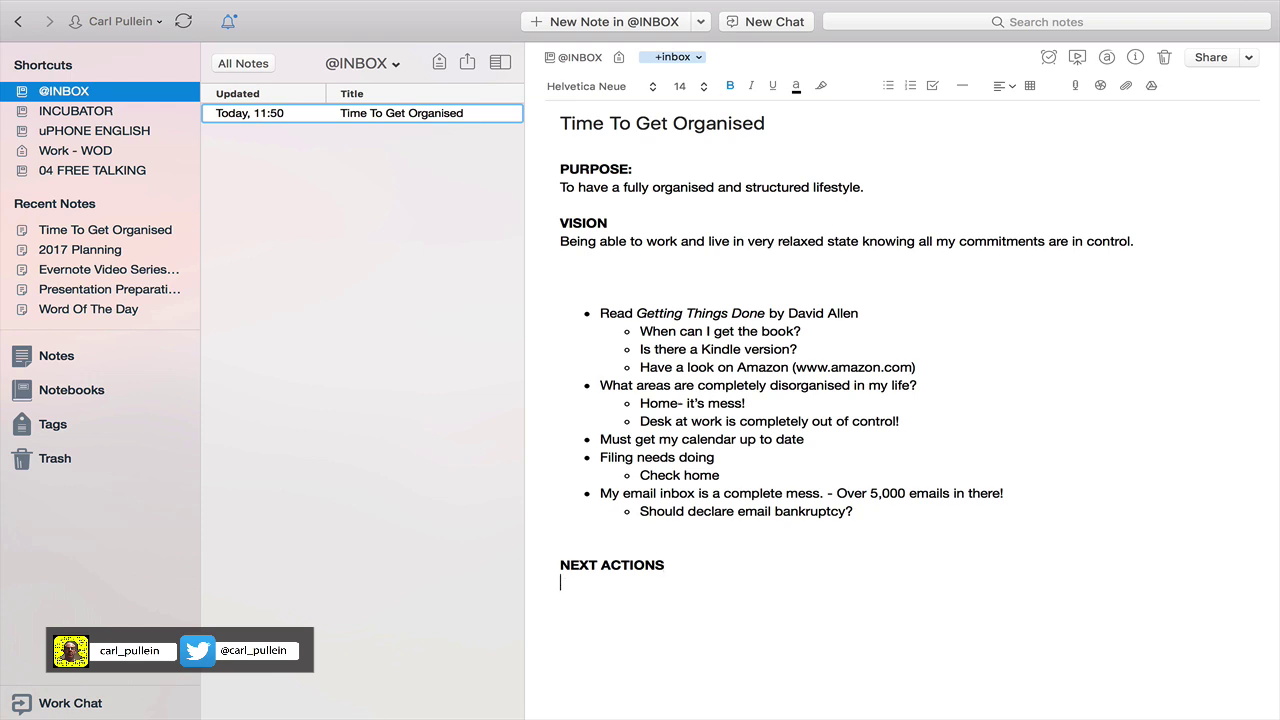
- Insert a checkbox item reading "Buy Getting Done from Amazon" under NEXT ACTIONS
left_click(932, 88)
type("Buy Getting Don")
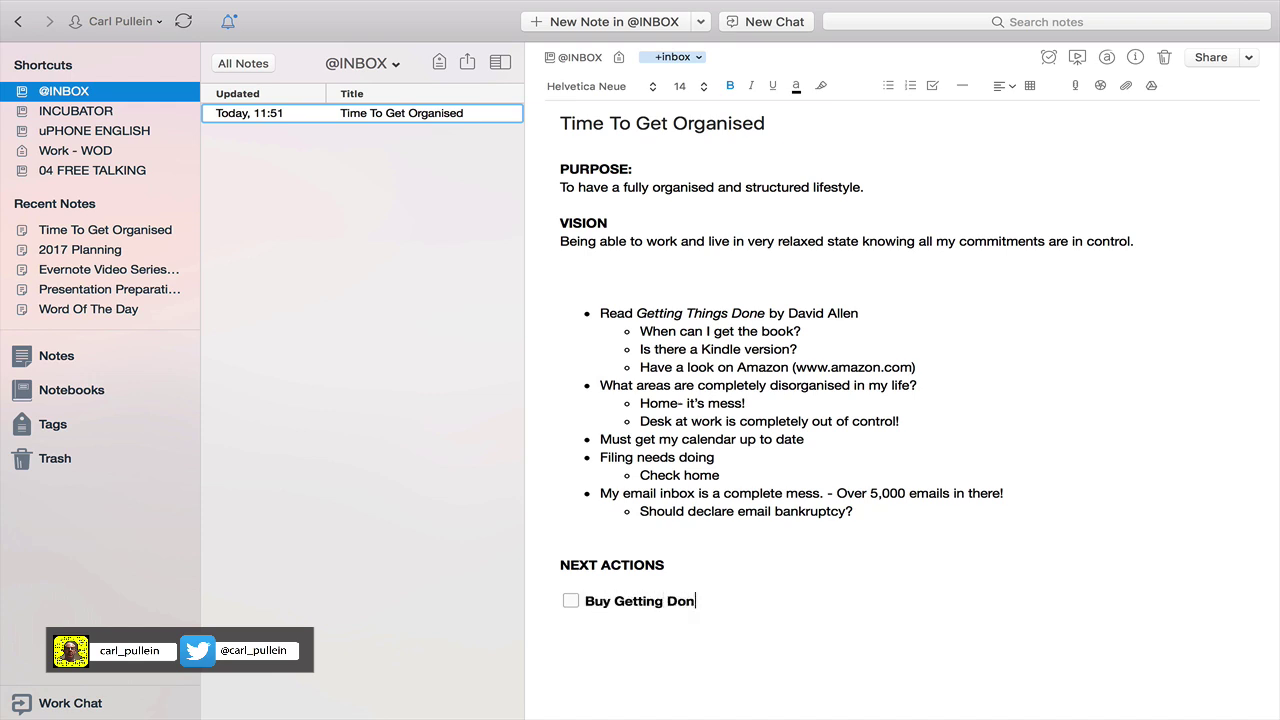
type("e from Amazon")
- Add a second checkbox item reading "Do a soft email bankruptcy." under NEXT ACTIONS
key("Return")
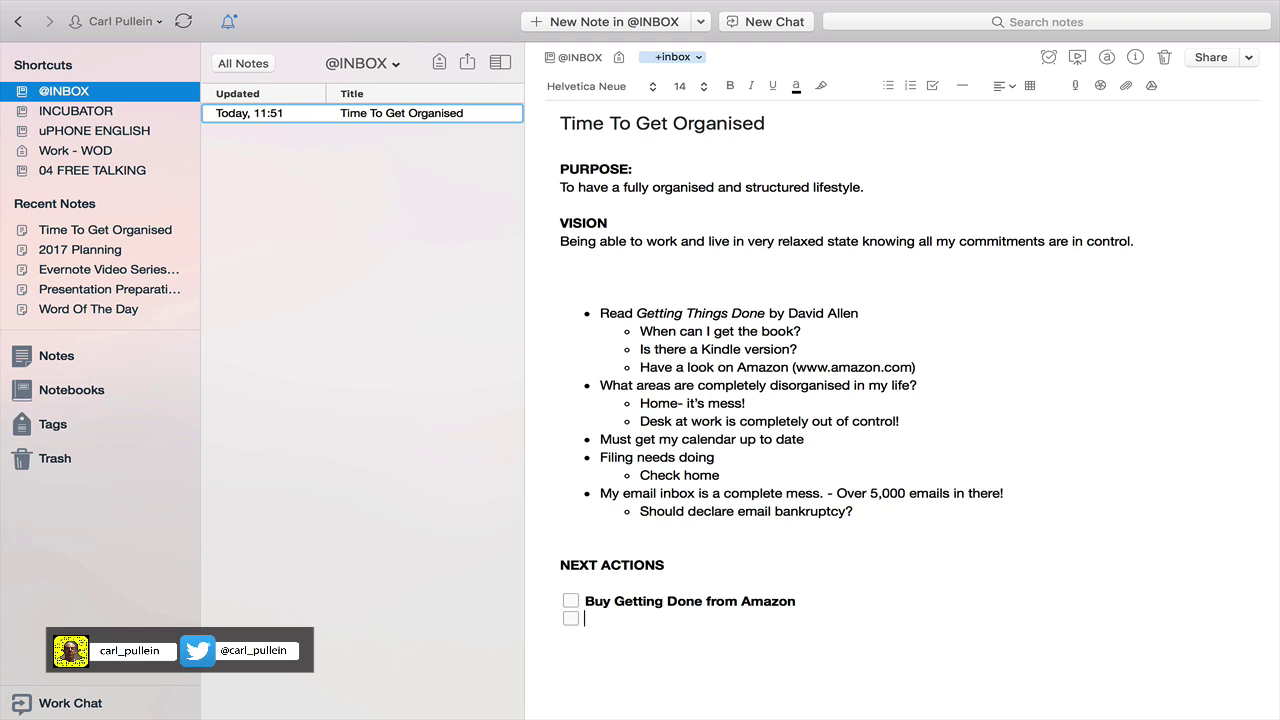
type("Do a soft email bankru")
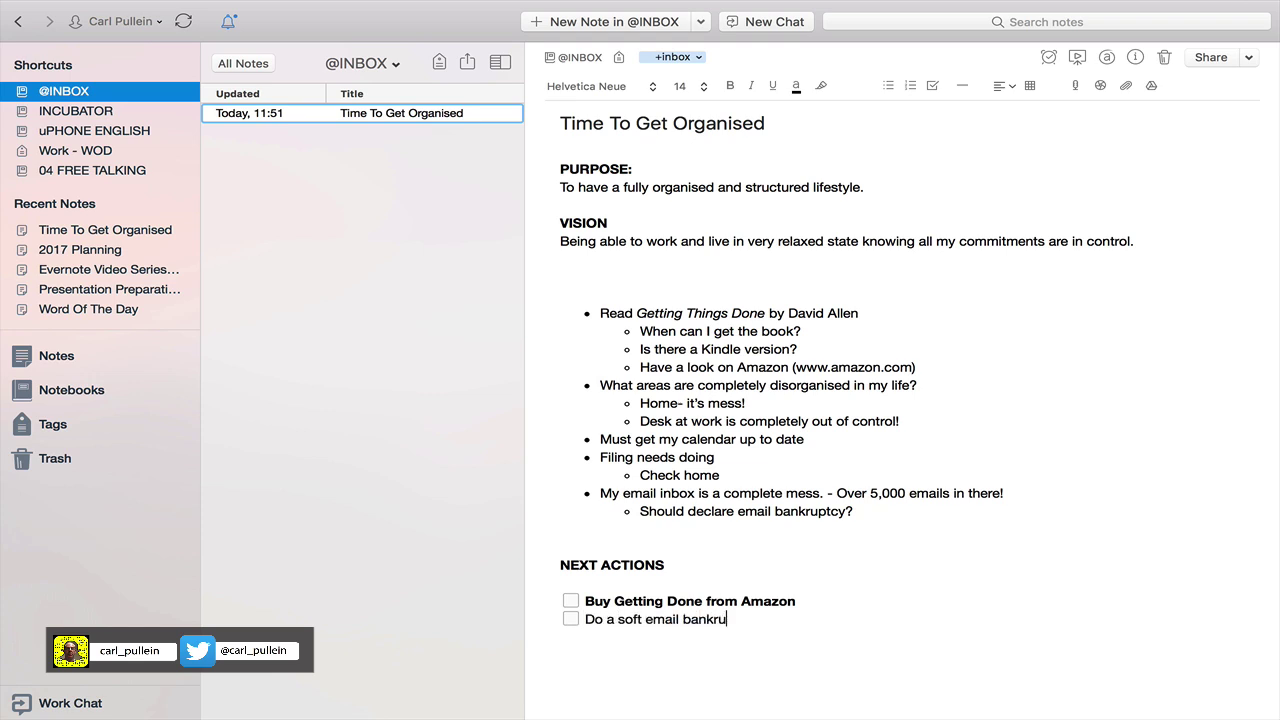
type("pt")
key("BackSpace")
key("BackSpace")
type("pty")
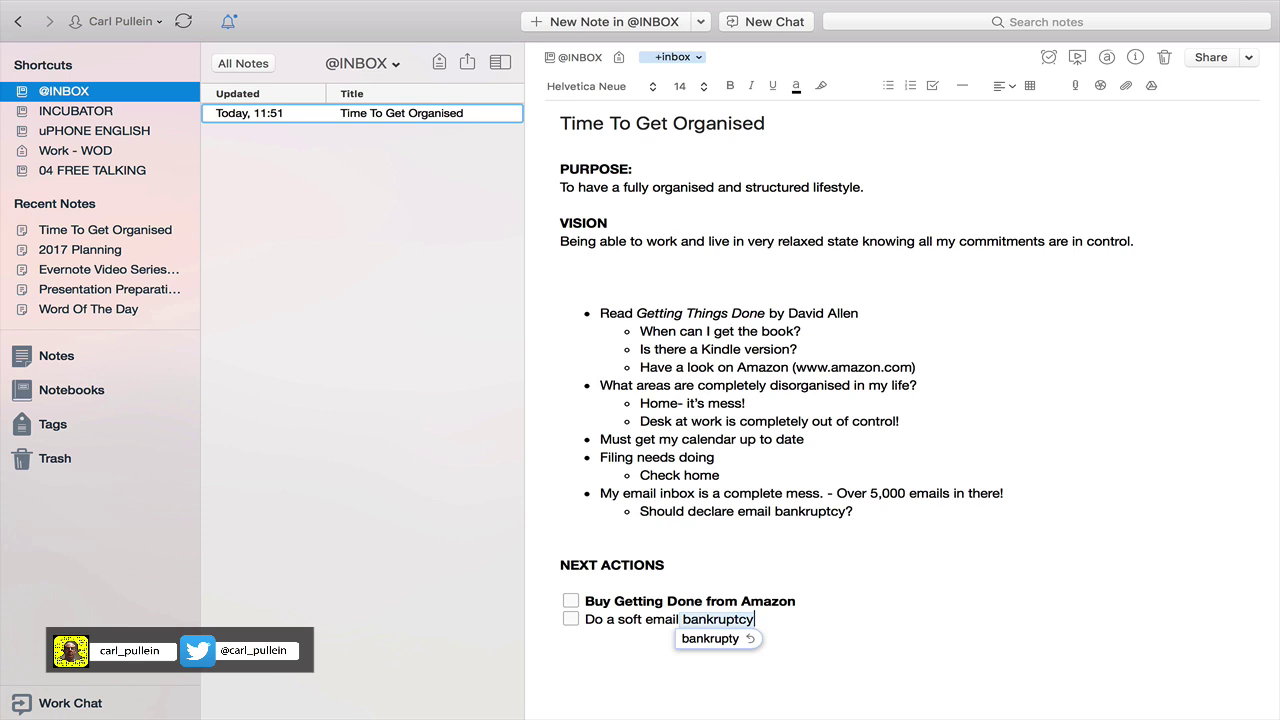
type(" .")
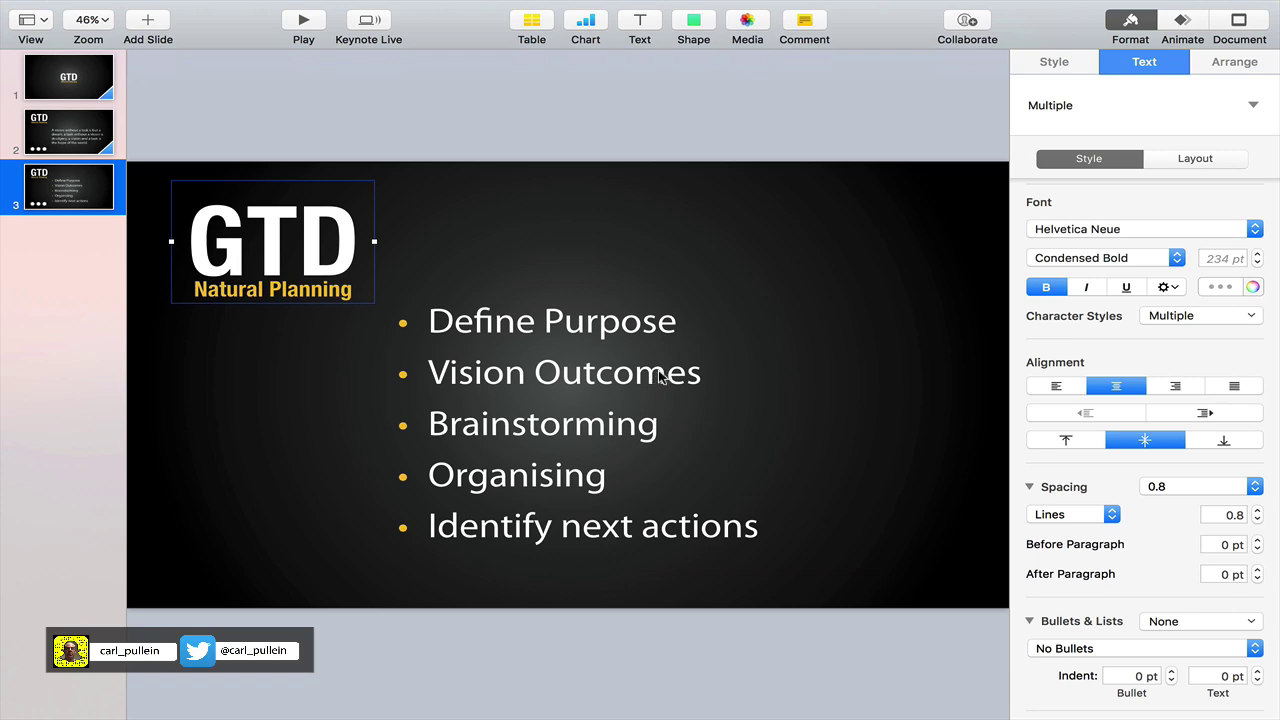
- Compare the finished Evernote note with the GTD Natural Planning stages on the Keynote slide, ending on the note
key("ctrl+Left")
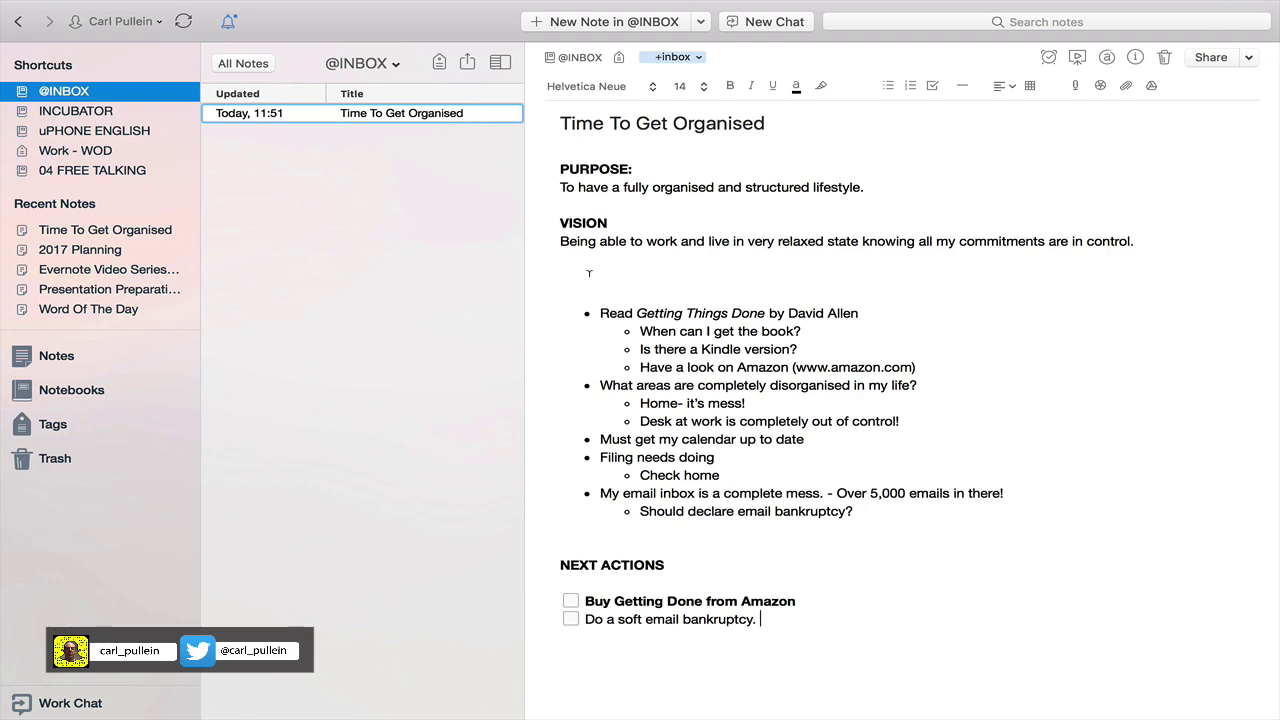
key("ctrl+Right")
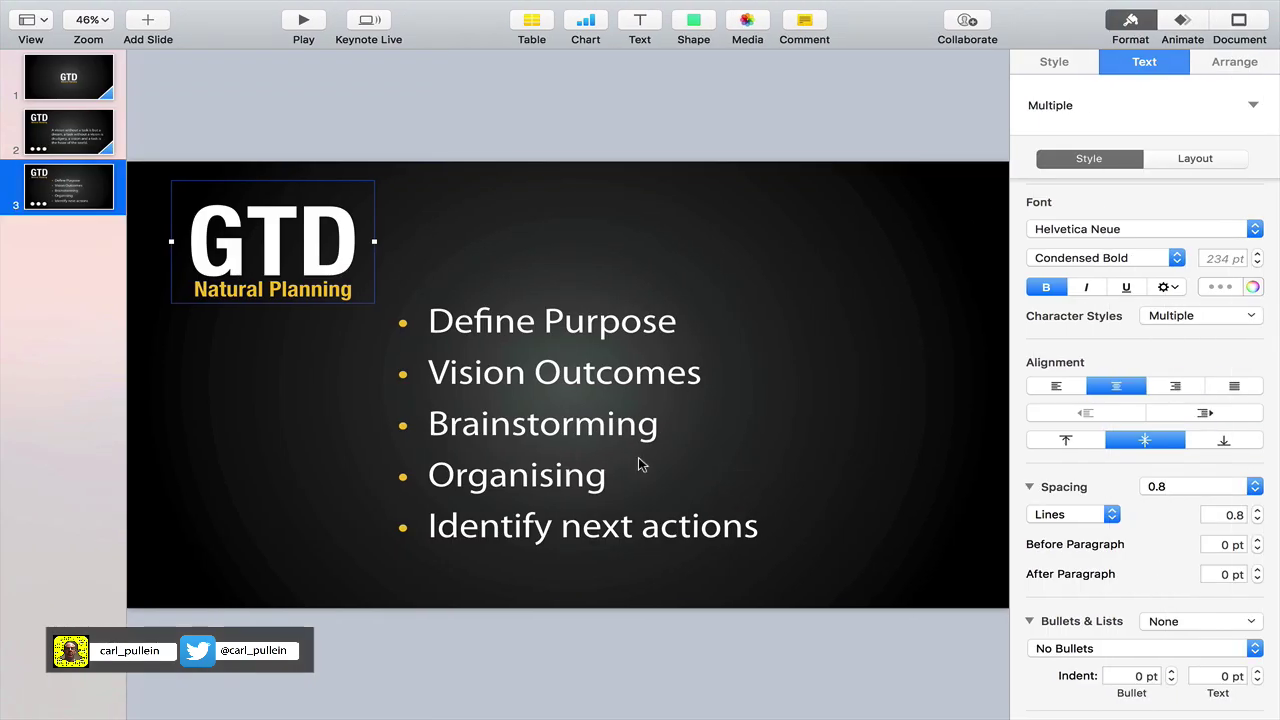
key("ctrl+Left")
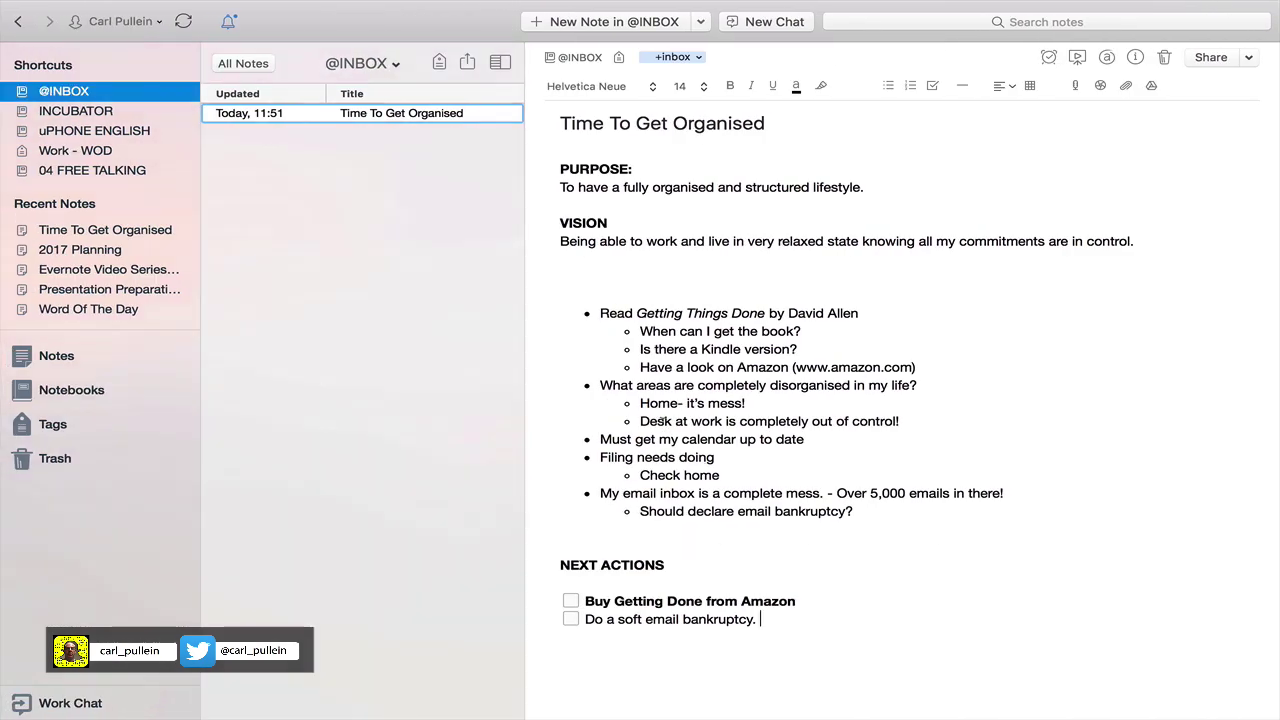
key("ctrl+Right")
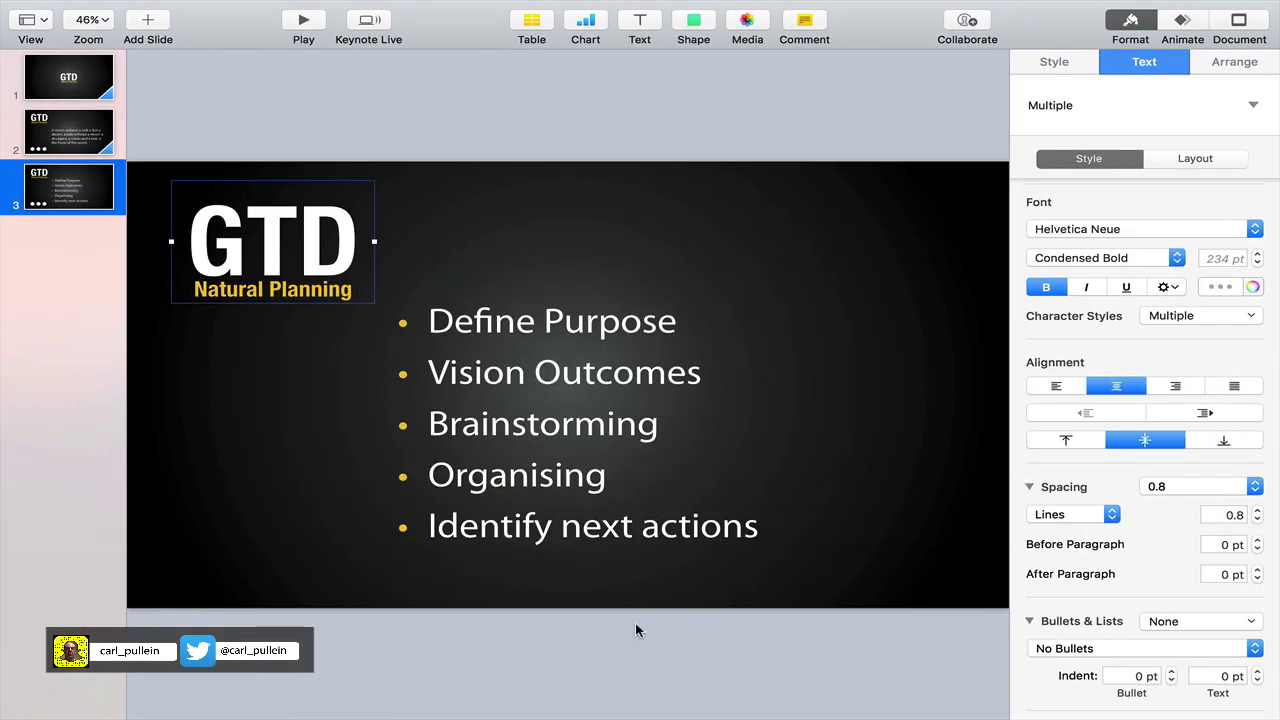
key("ctrl+Left")
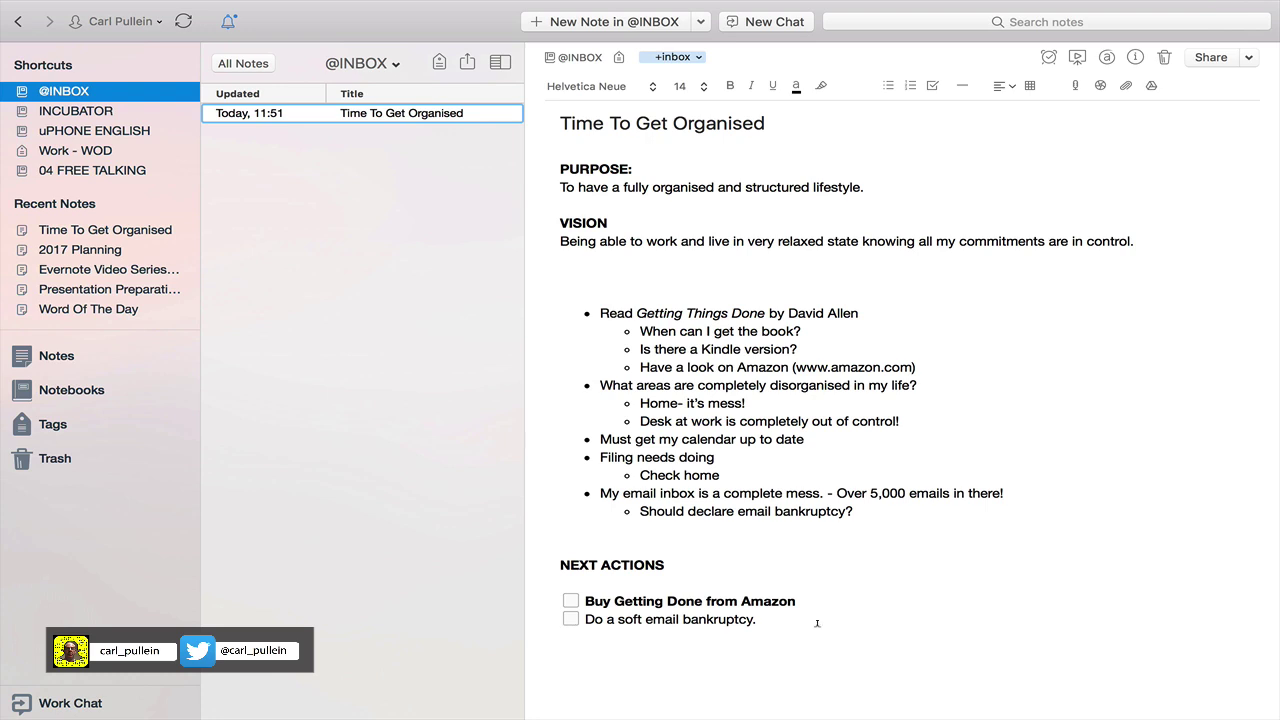